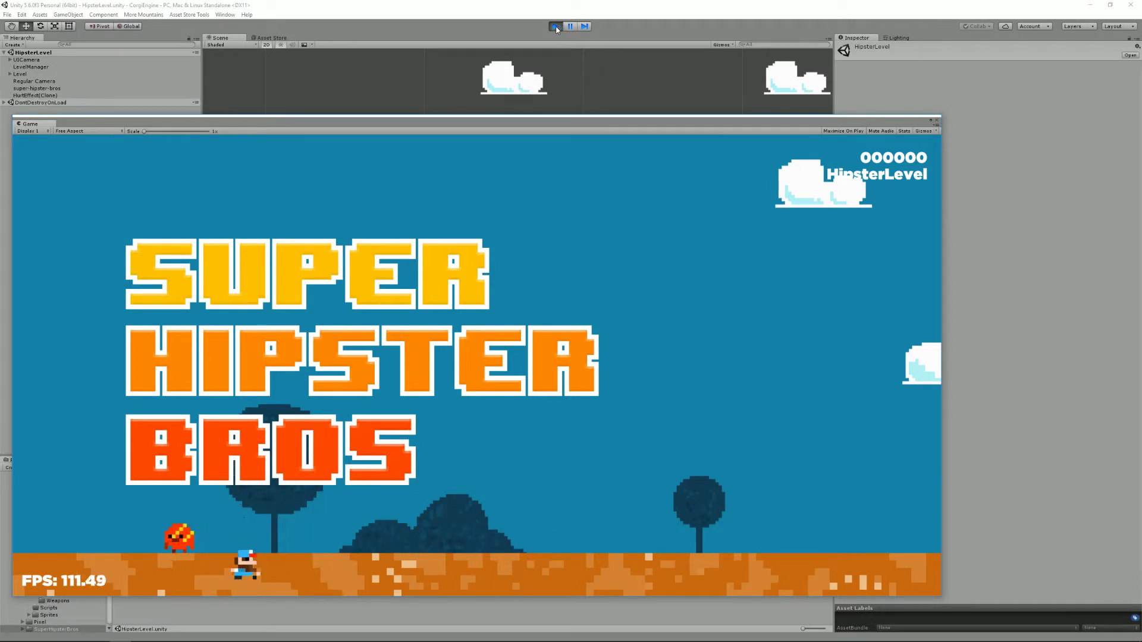
Run and jump through HipsterLevel to hit the first ? block, raising the score to 000010
{"action": "key", "text": "space"}
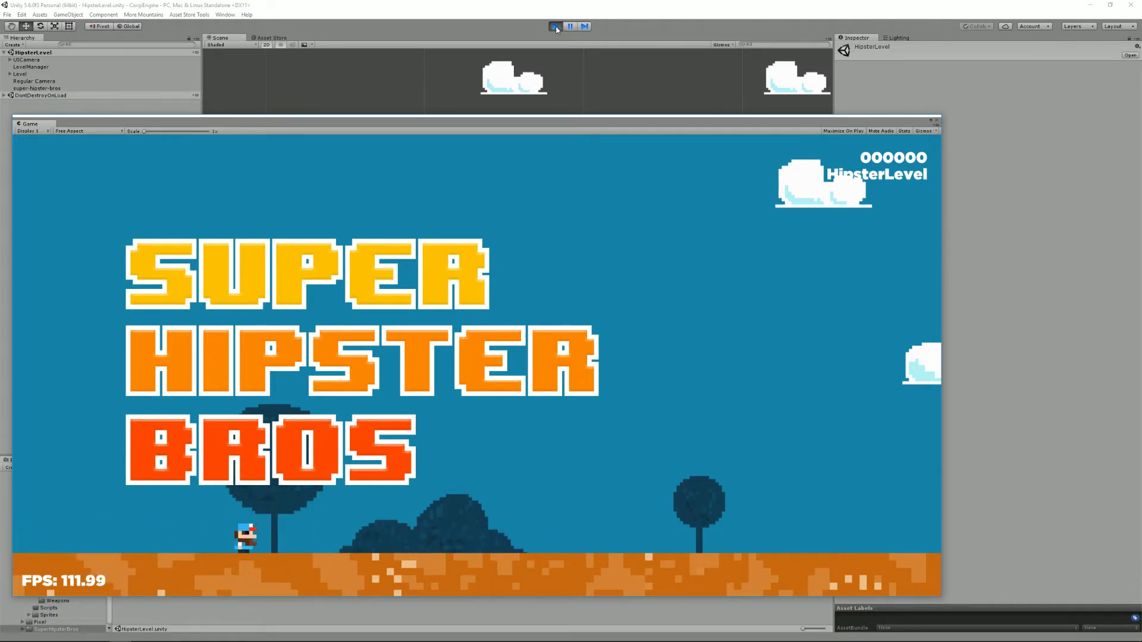
{"action": "key", "text": "Right"}
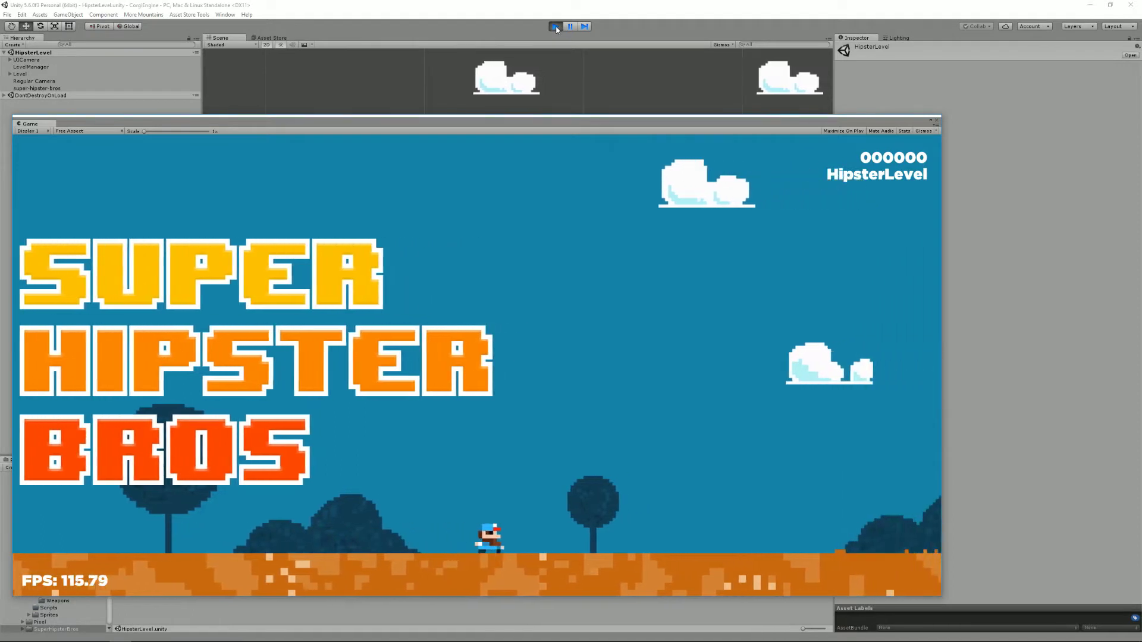
{"action": "key", "text": "space"}
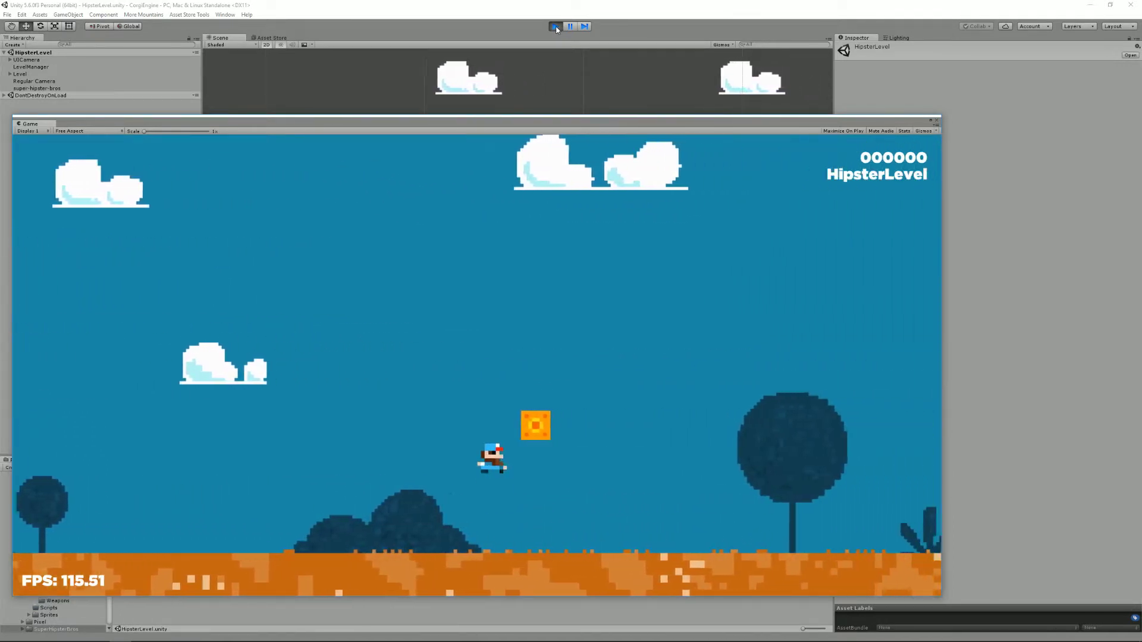
{"action": "key", "text": "space"}
{"action": "key", "text": "space"}
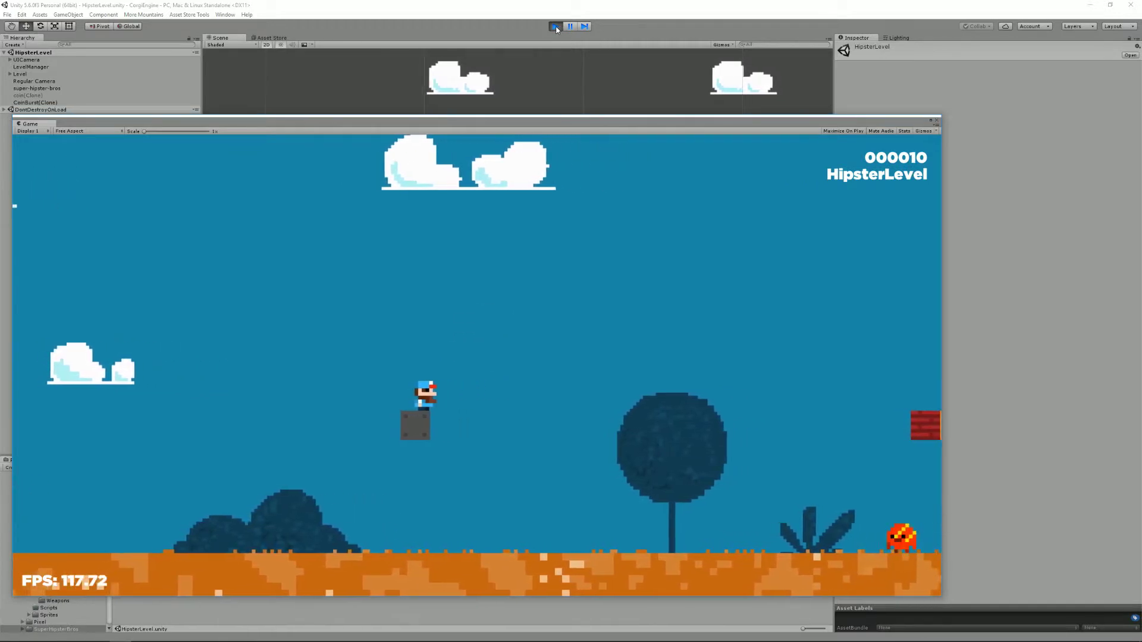
{"action": "key", "text": "space"}
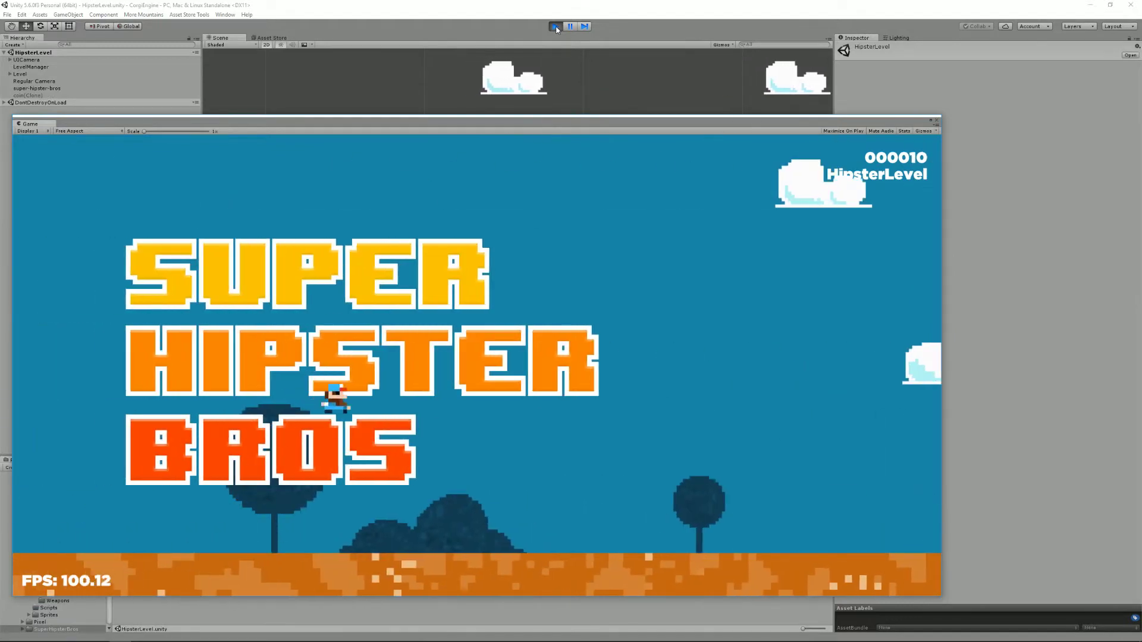
Run right into the level, hitting the question blocks and reaching the brick platform near the coin
{"action": "key", "text": "Right"}
{"action": "key", "text": "space"}
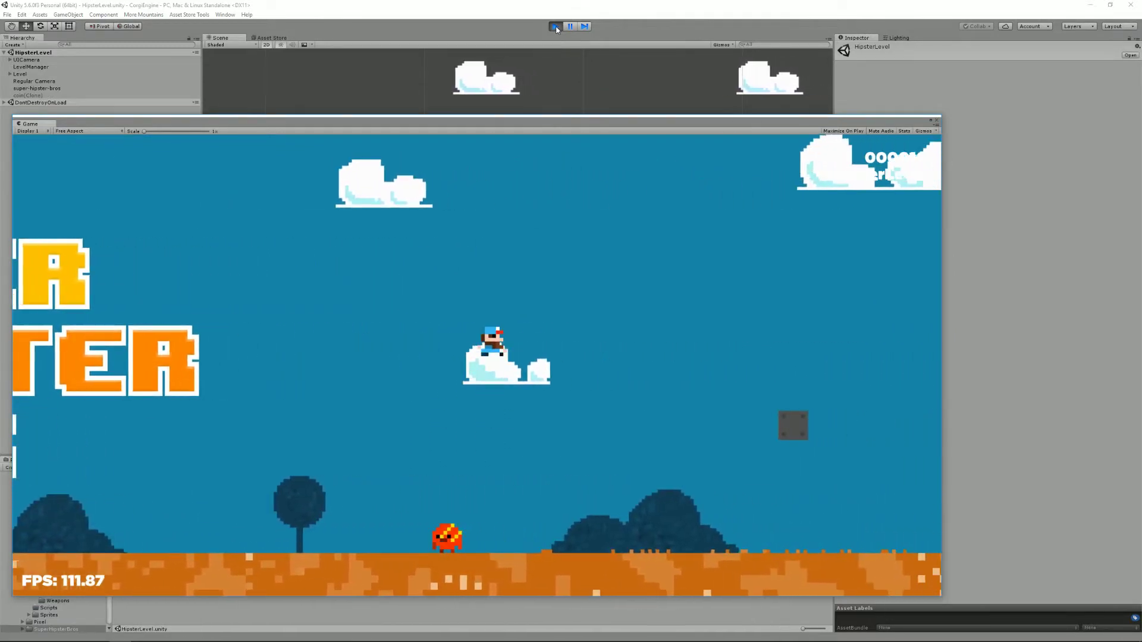
{"action": "key", "text": "Right"}
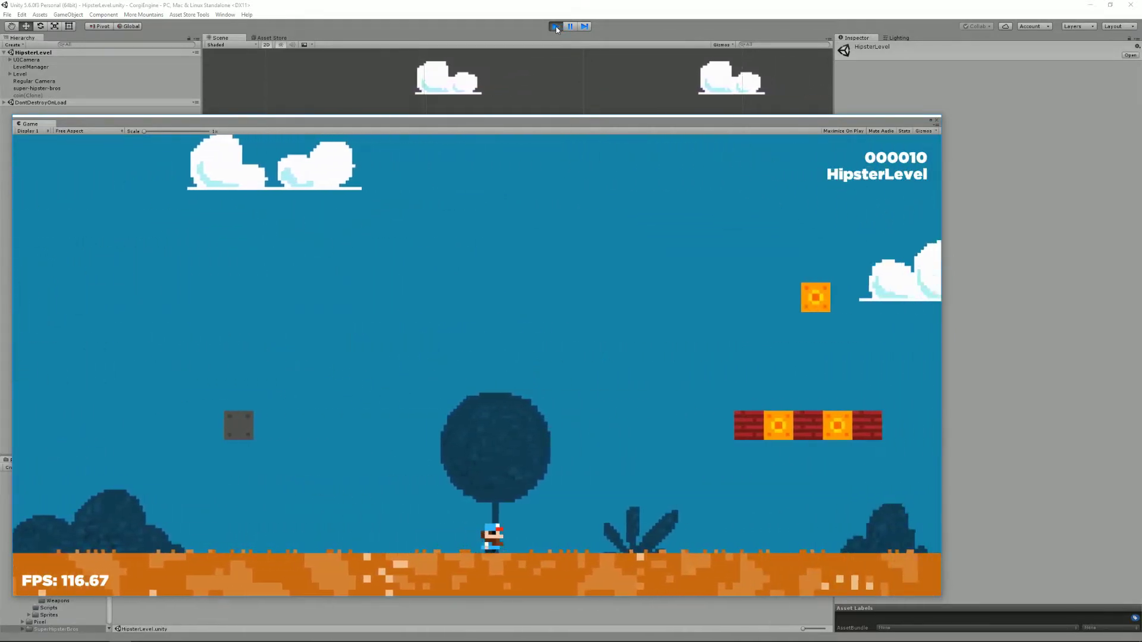
{"action": "key", "text": "Right"}
{"action": "key", "text": "space"}
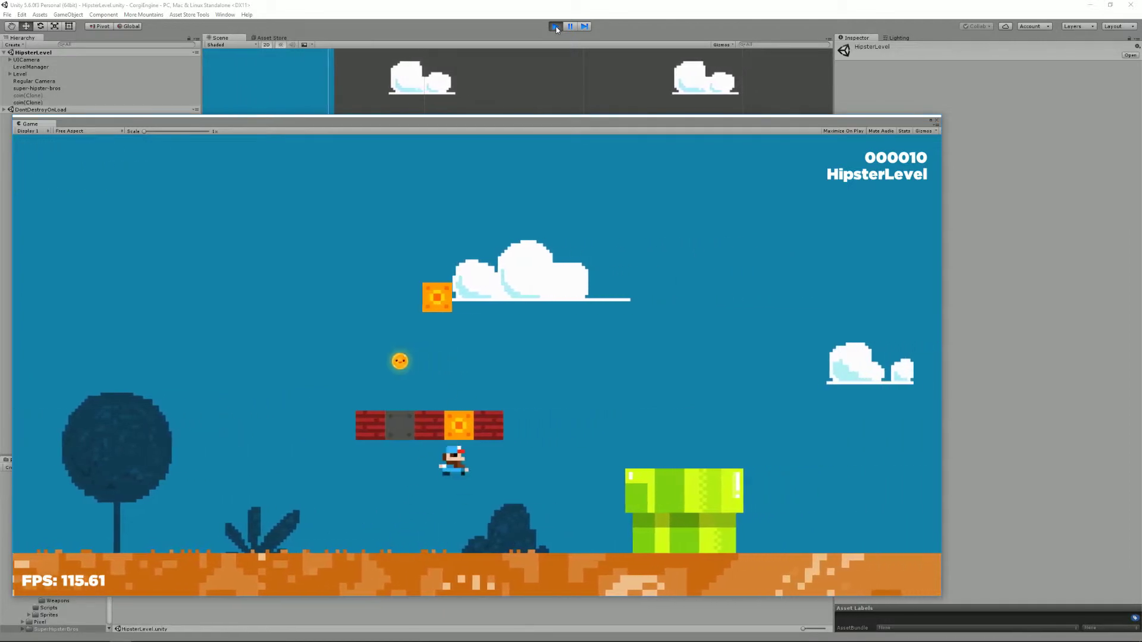
{"action": "key", "text": "Left"}
{"action": "key", "text": "space"}
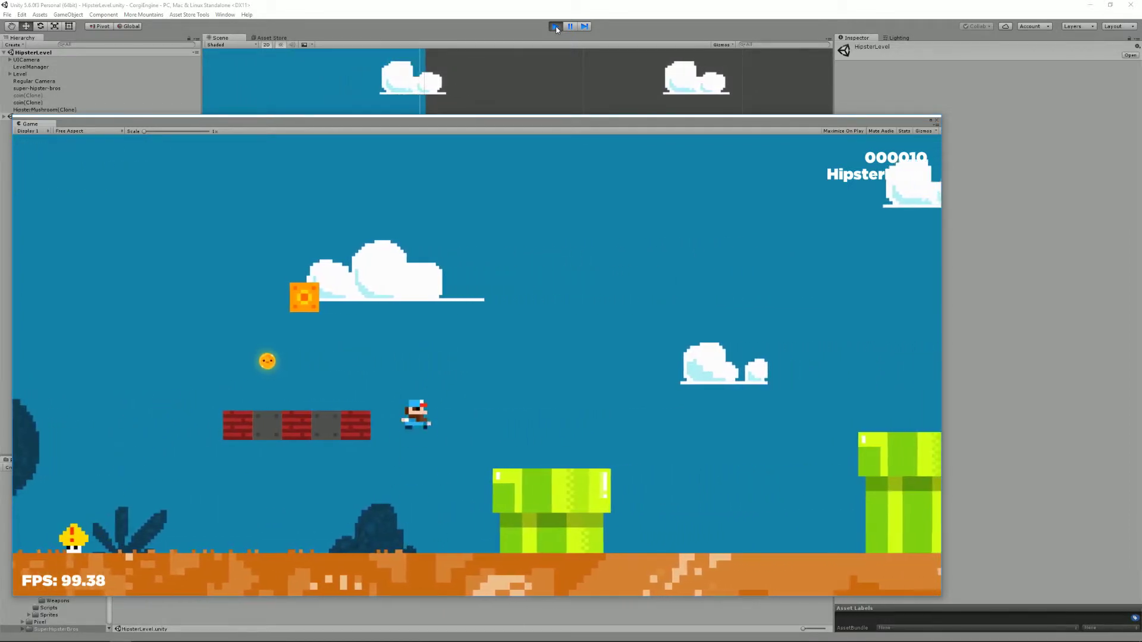
{"action": "key", "text": "space"}
{"action": "key", "text": "space"}
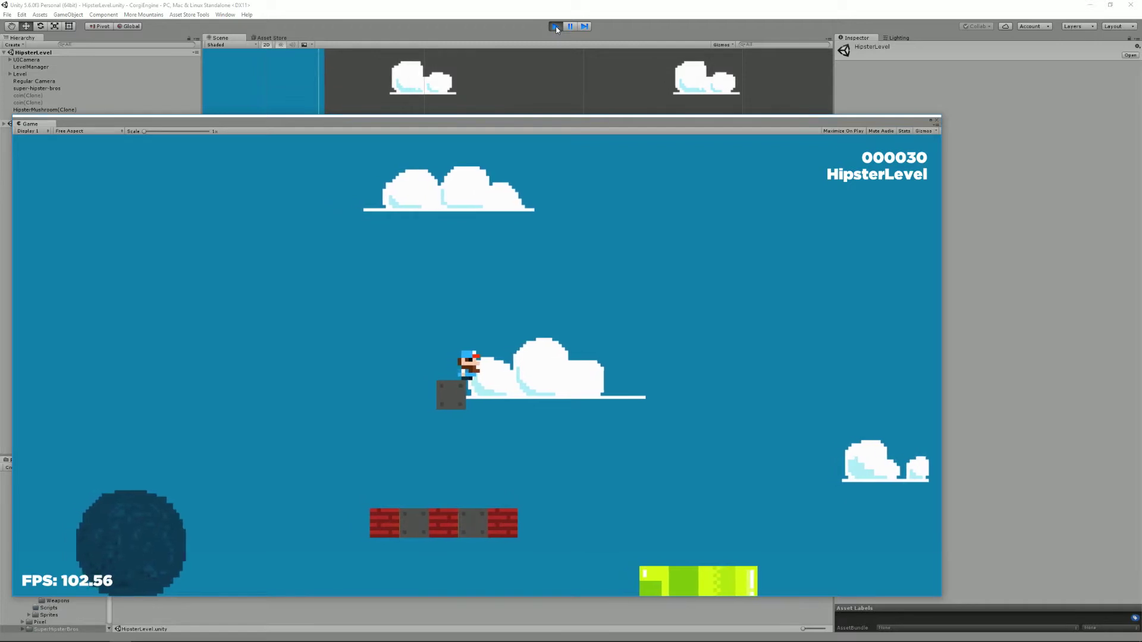
Hop the player across the green pipes and drop back to the ground
{"action": "key", "text": "Right"}
{"action": "key", "text": "Right"}
{"action": "key", "text": "space"}
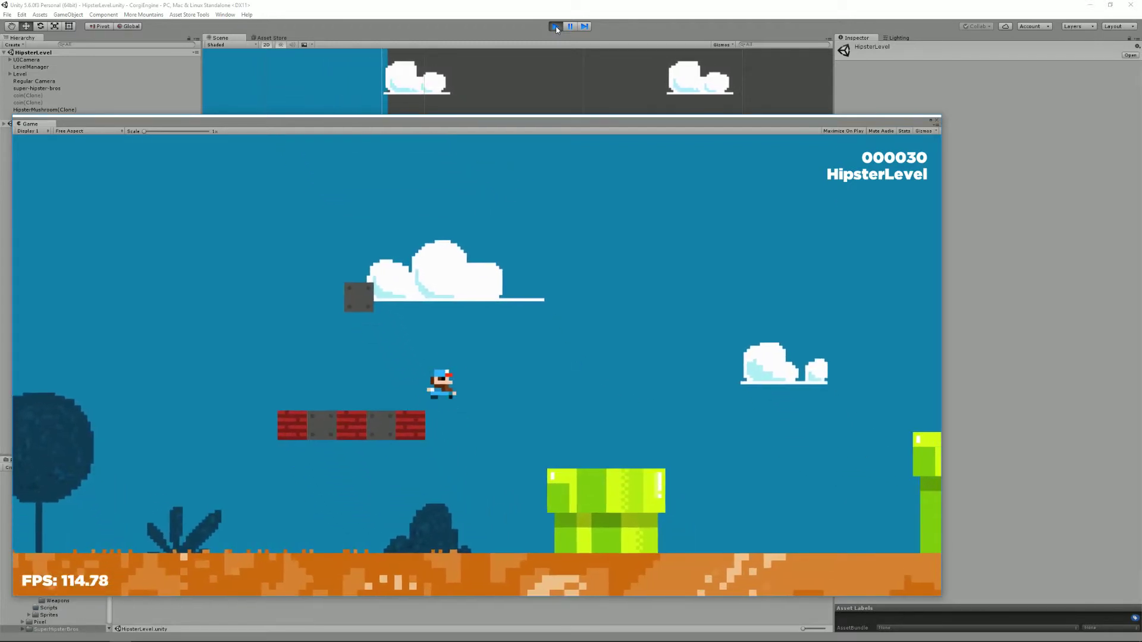
{"action": "key", "text": "Right"}
{"action": "key", "text": "space"}
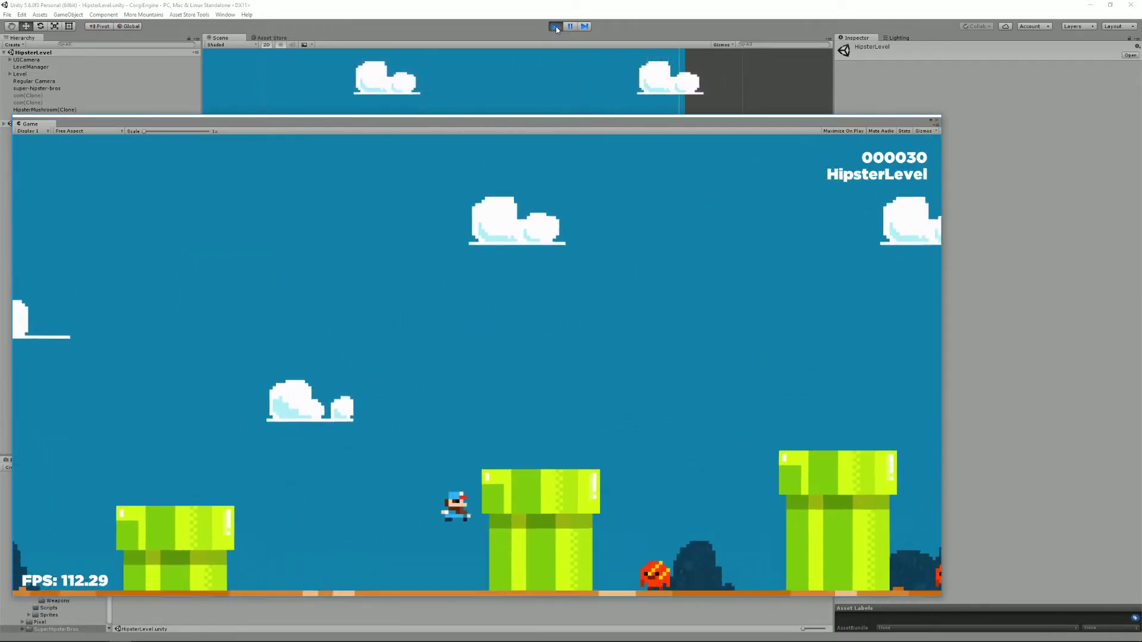
{"action": "key", "text": "Right"}
{"action": "key", "text": "space"}
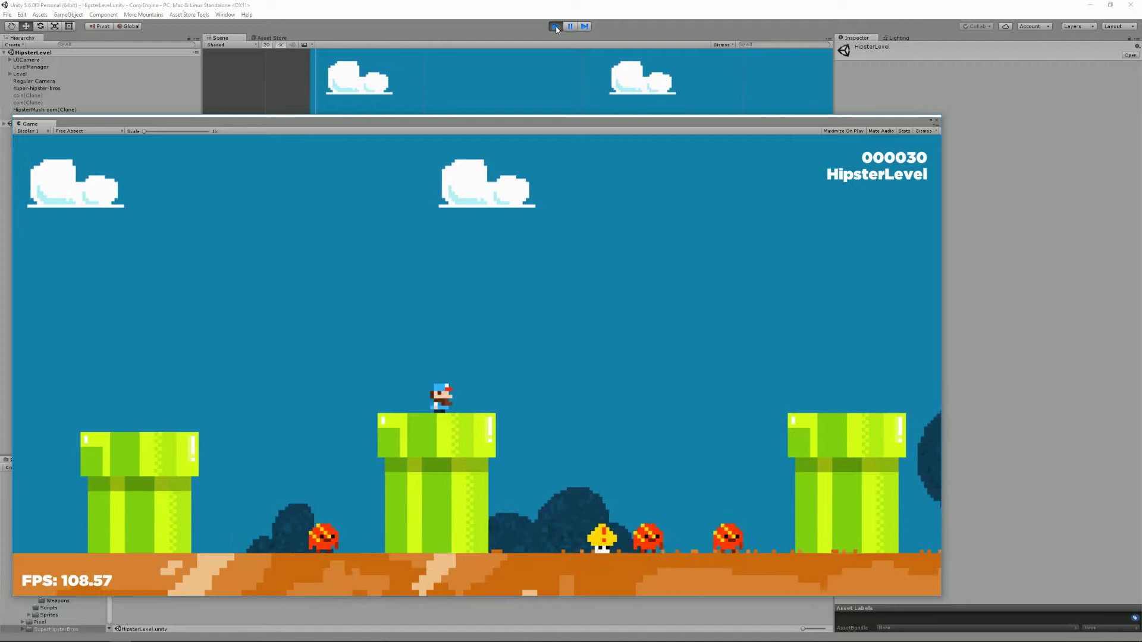
{"action": "key", "text": "Right"}
{"action": "key", "text": "space"}
{"action": "key", "text": "Right"}
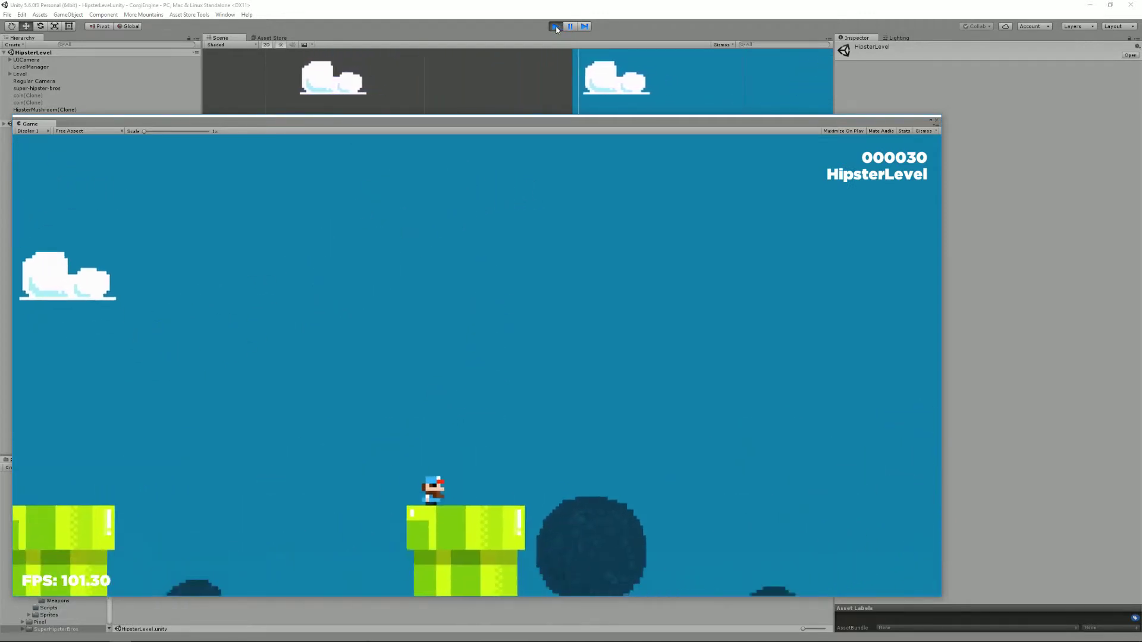
{"action": "key", "text": "Right"}
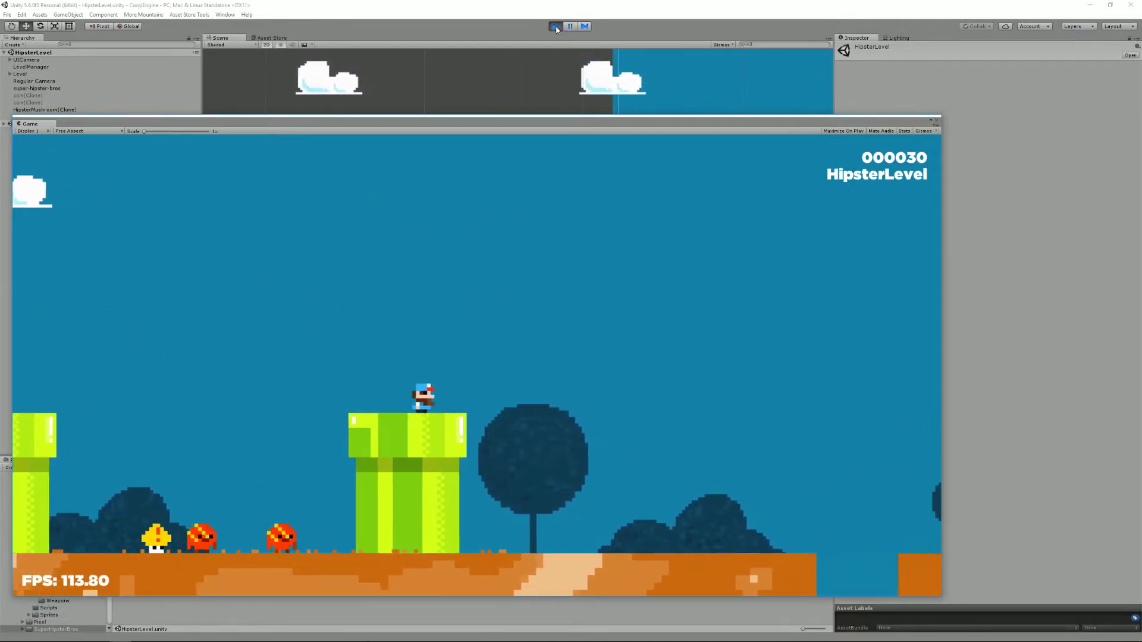
Climb the low brick block and jump along the upper brick platforms, bringing the score to 000030
{"action": "key", "text": "Right"}
{"action": "key", "text": "space"}
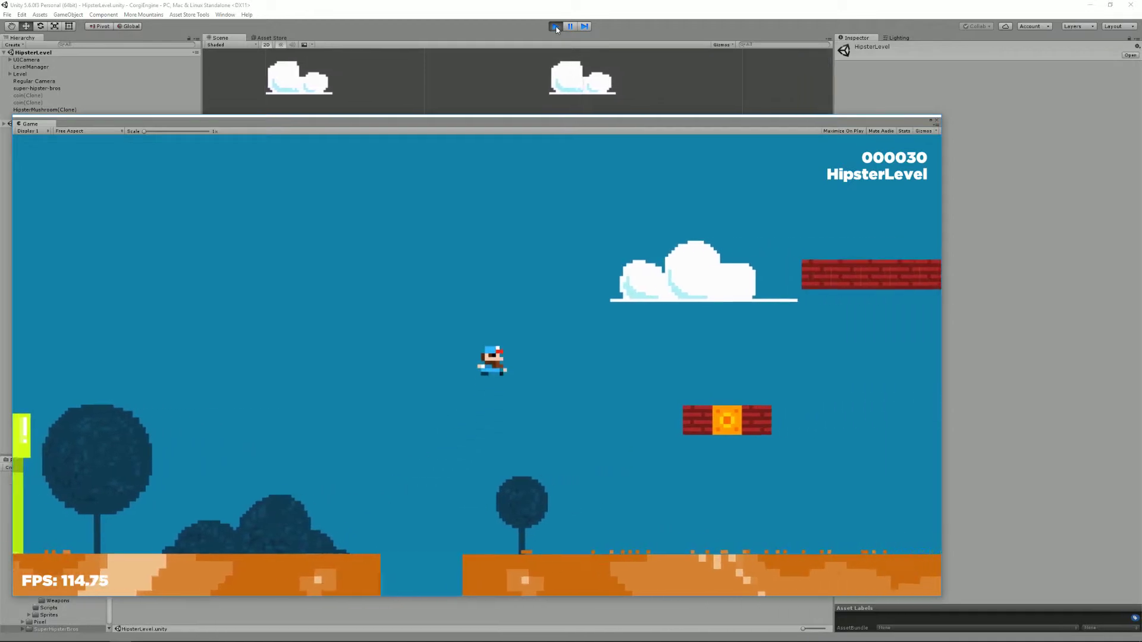
{"action": "key", "text": "space"}
{"action": "key", "text": "Right"}
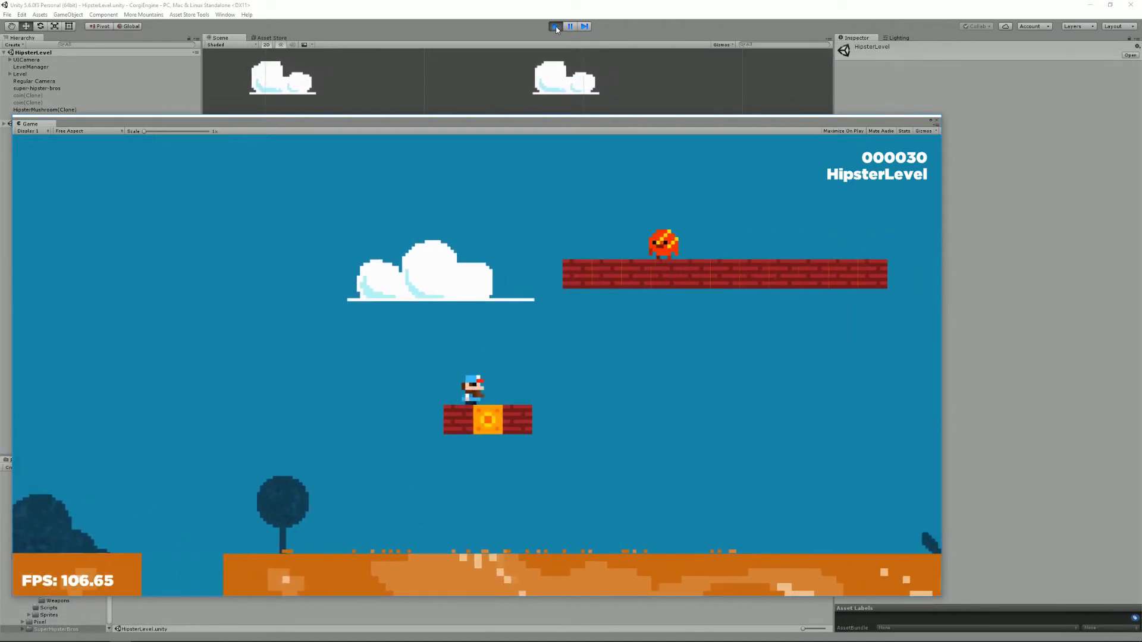
{"action": "key", "text": "Right"}
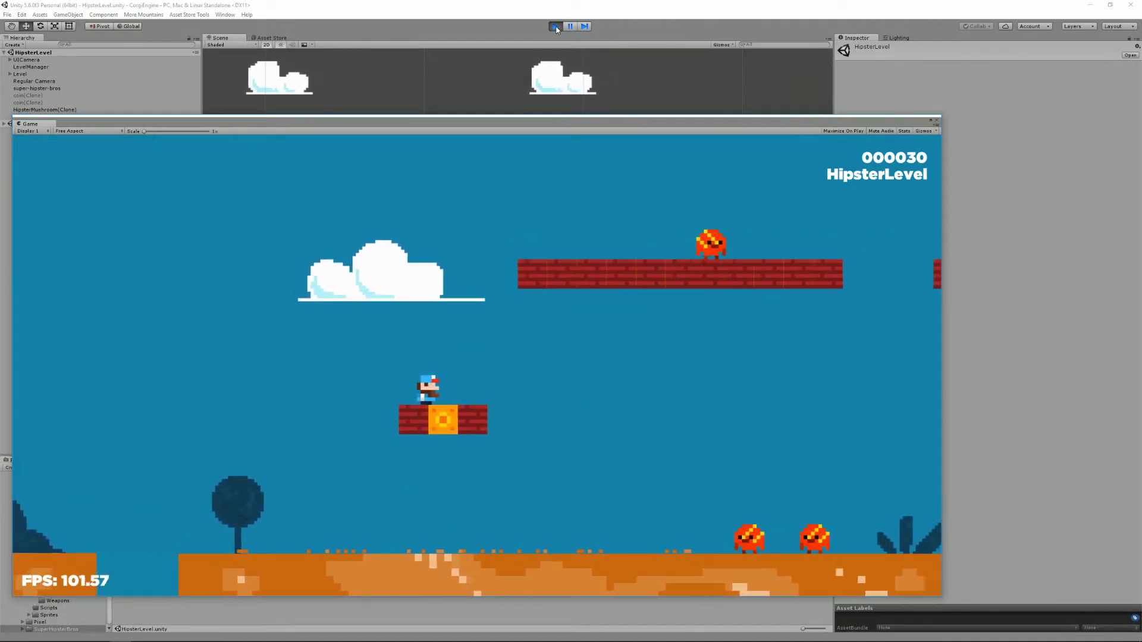
{"action": "key", "text": "space"}
{"action": "key", "text": "Right"}
{"action": "key", "text": "space"}
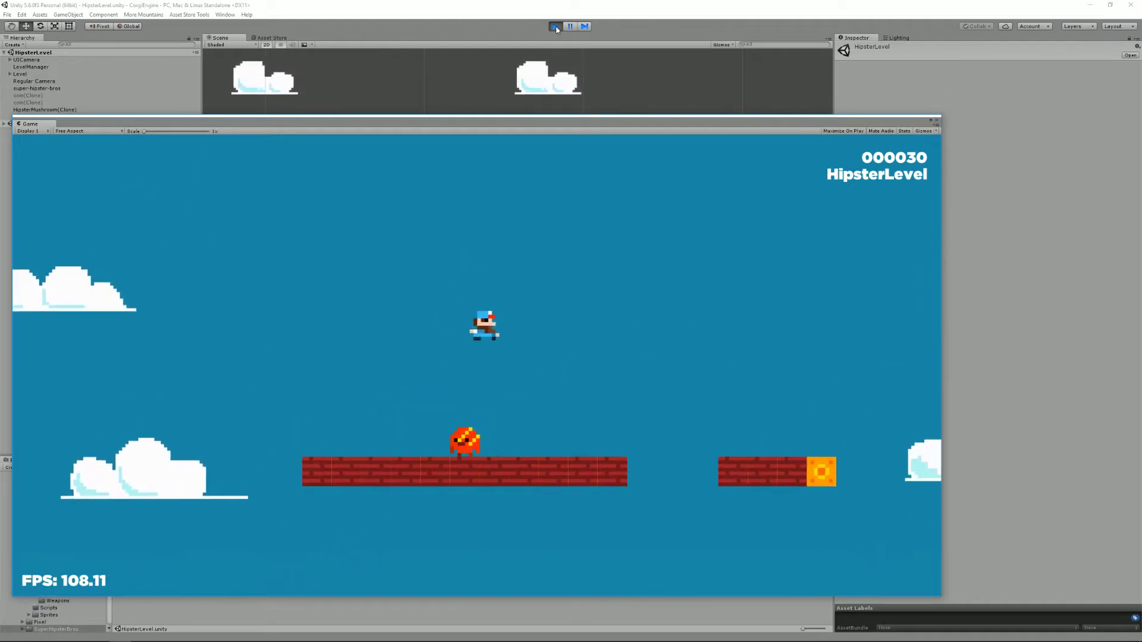
{"action": "key", "text": "Right"}
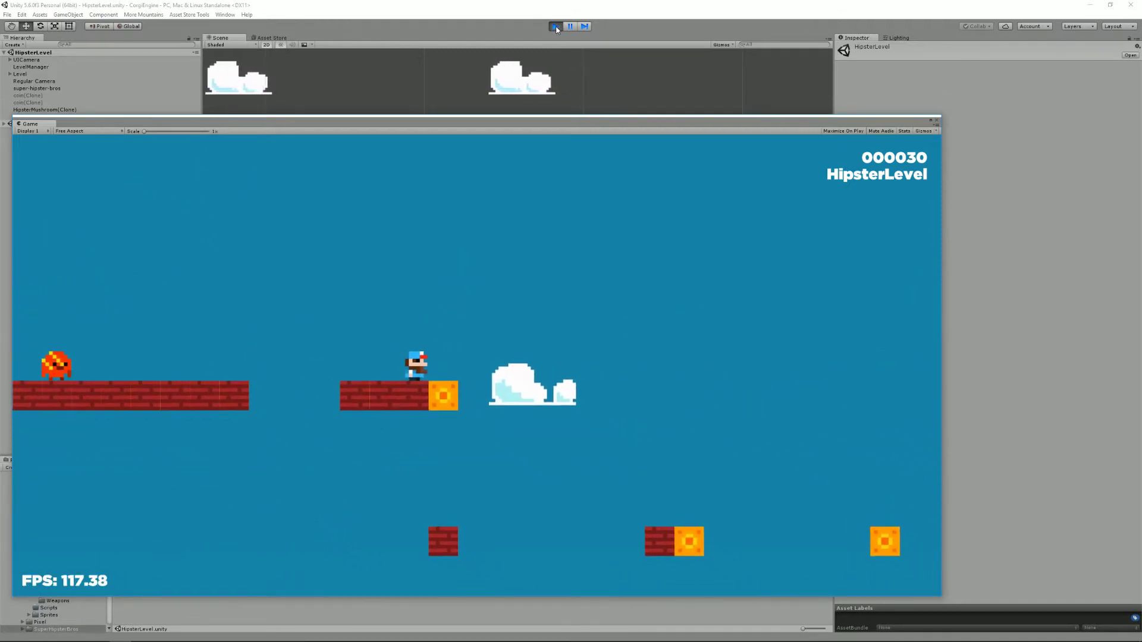
{"action": "key", "text": "space"}
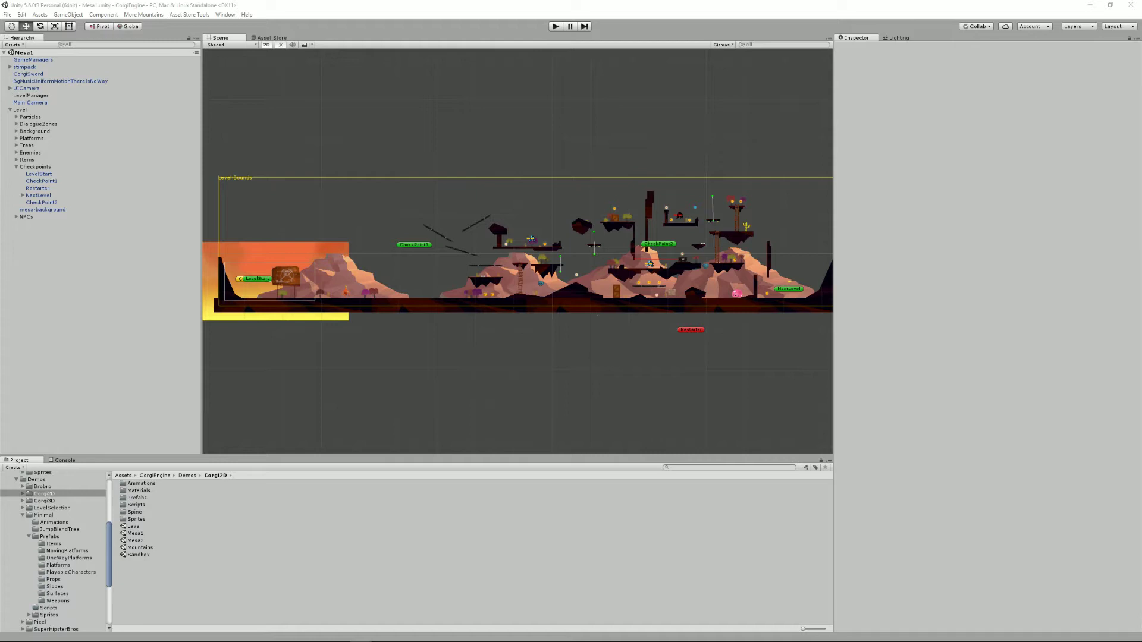
Inspect LevelStart, CheckPoint1, CheckPoint2 and NextLevel in Mesa1, framing CheckPoint1 in the Scene view
{"action": "scroll", "coordinate": [343, 321], "scroll_direction": "up", "scroll_amount": 3}
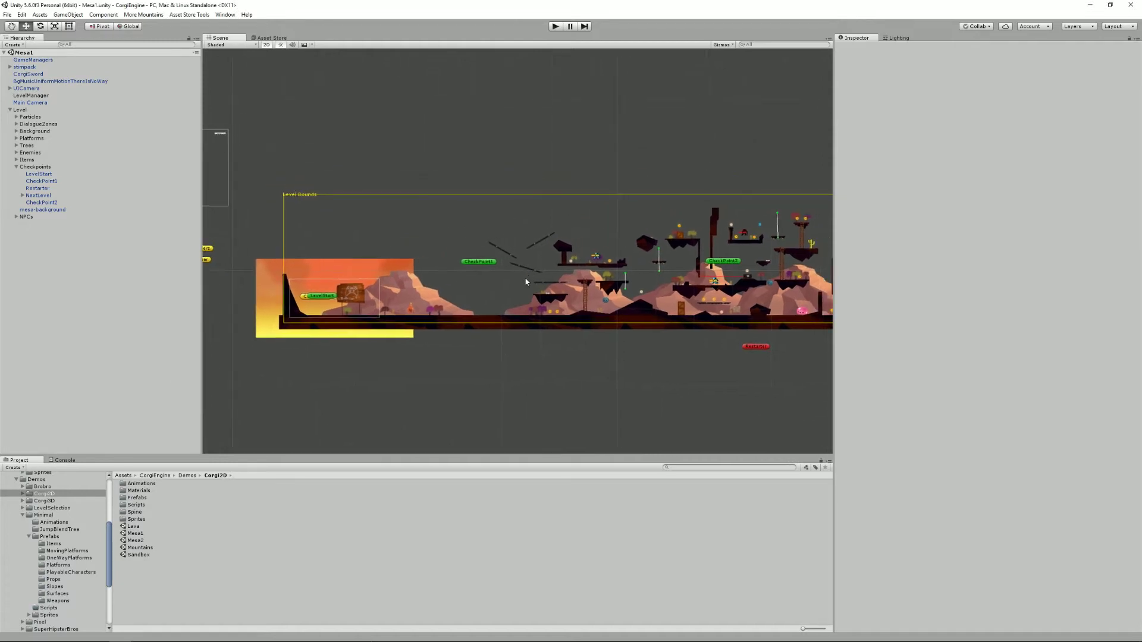
{"action": "left_click", "coordinate": [266, 307]}
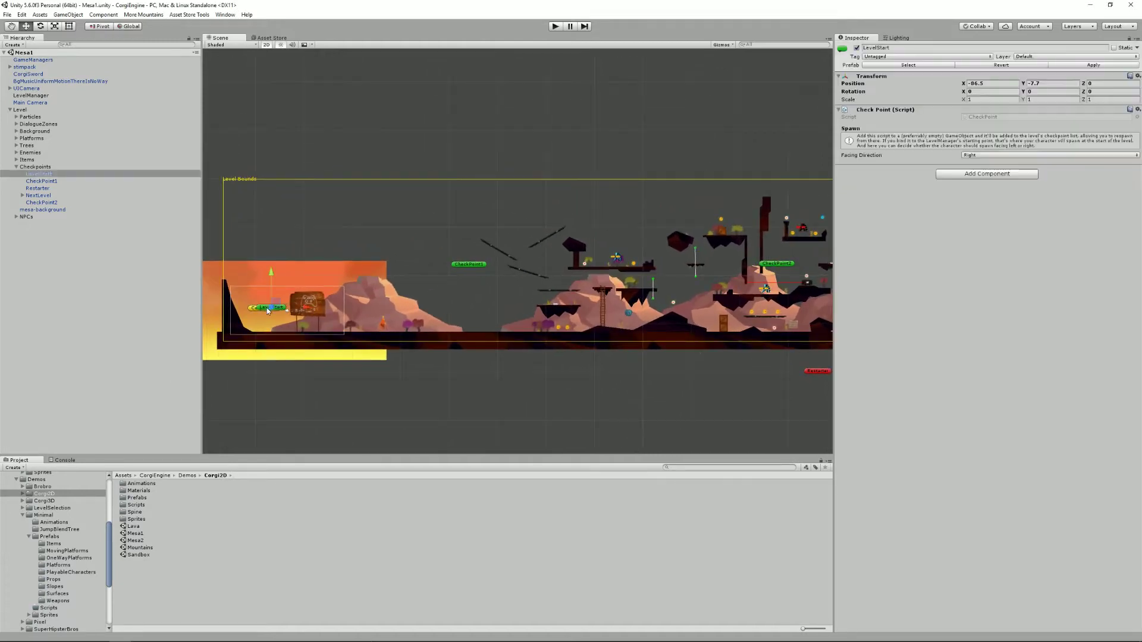
{"action": "left_click", "coordinate": [469, 264]}
{"action": "key", "text": "f"}
{"action": "left_click", "coordinate": [638, 278]}
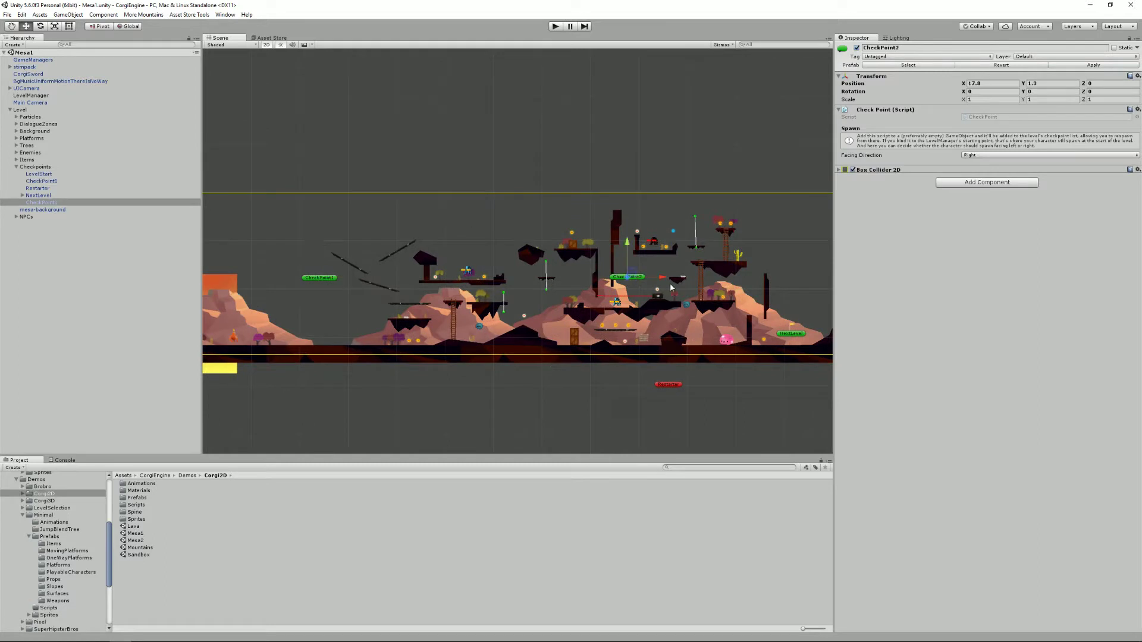
{"action": "left_click", "coordinate": [793, 334]}
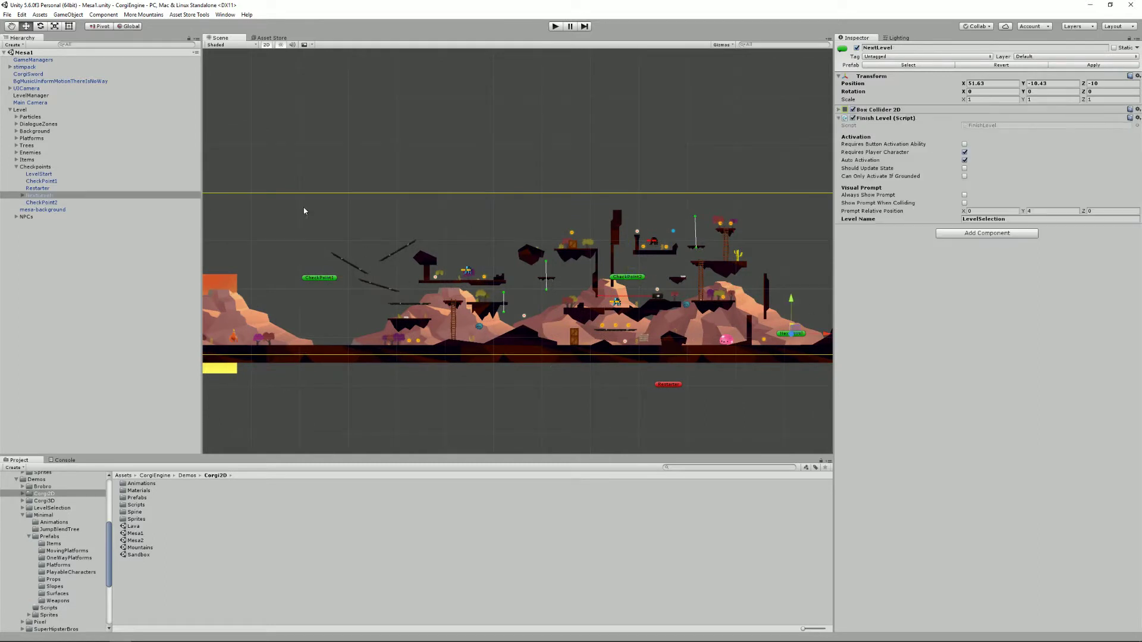
{"action": "left_click", "coordinate": [44, 96]}
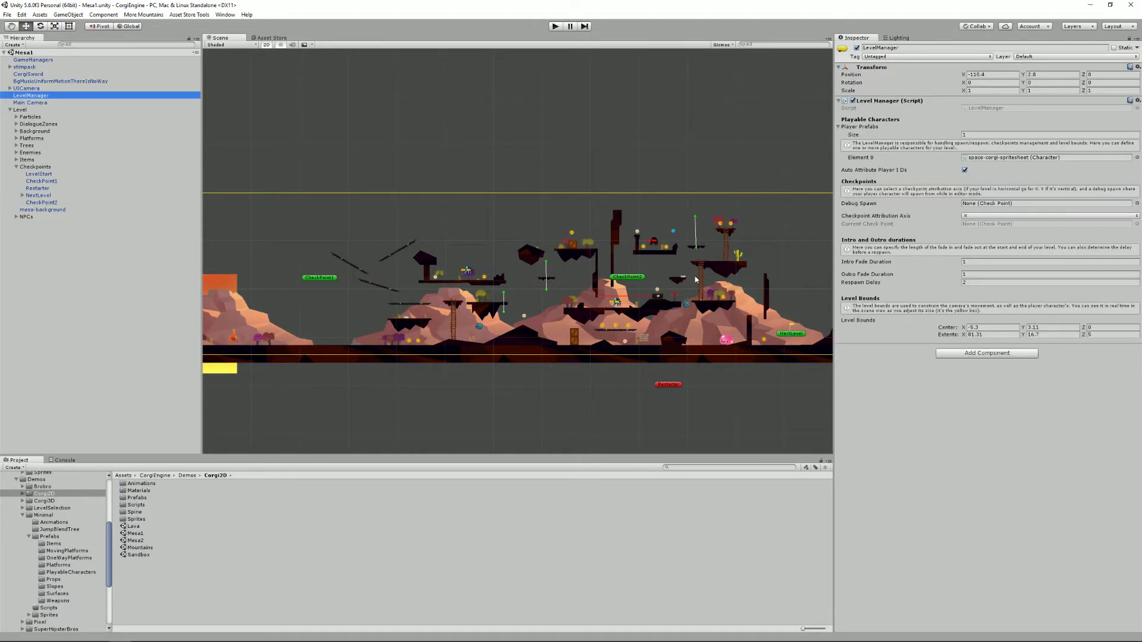
{"action": "left_click", "coordinate": [985, 216]}
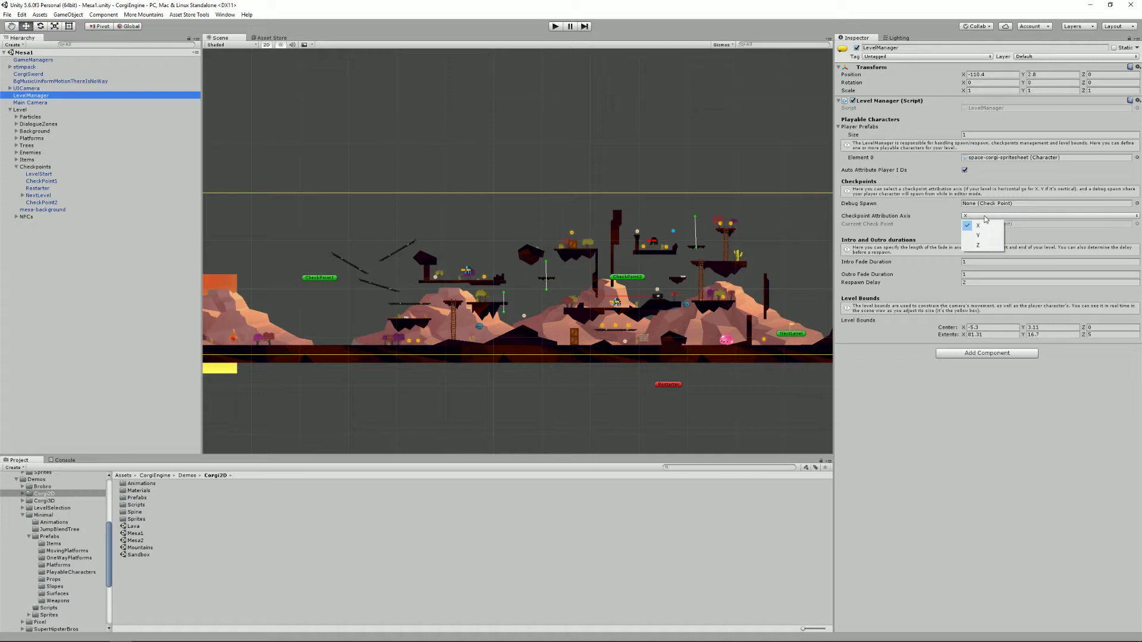
{"action": "left_click", "coordinate": [489, 336]}
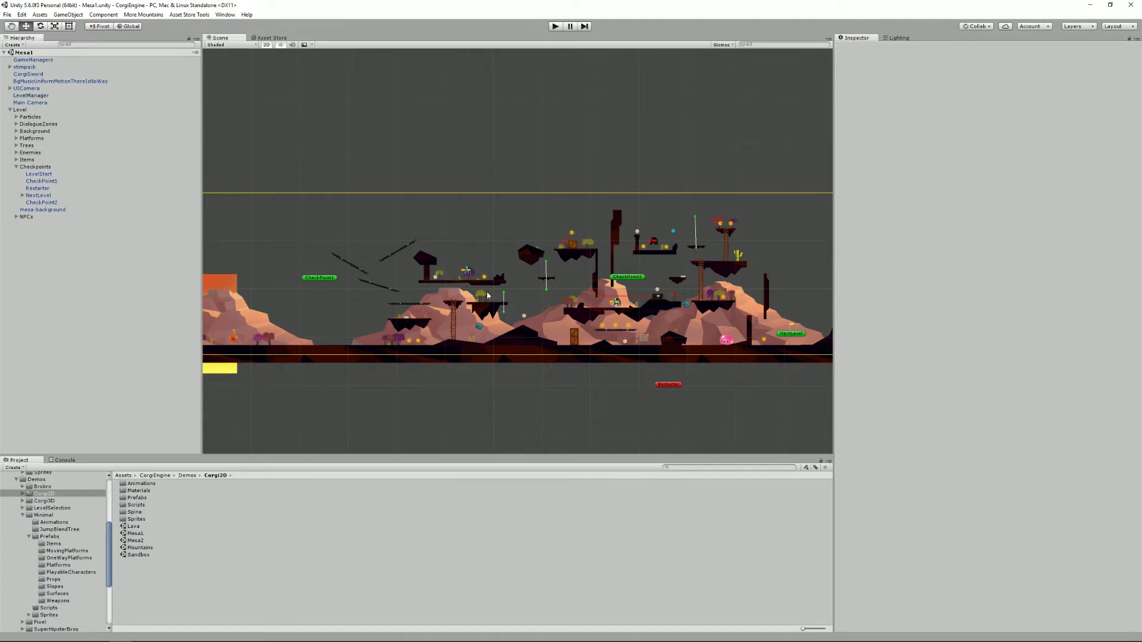
{"action": "scroll", "coordinate": [488, 296], "scroll_direction": "down", "scroll_amount": 3}
{"action": "middle_click_drag", "start_coordinate": [361, 309], "coordinate": [416, 322]}
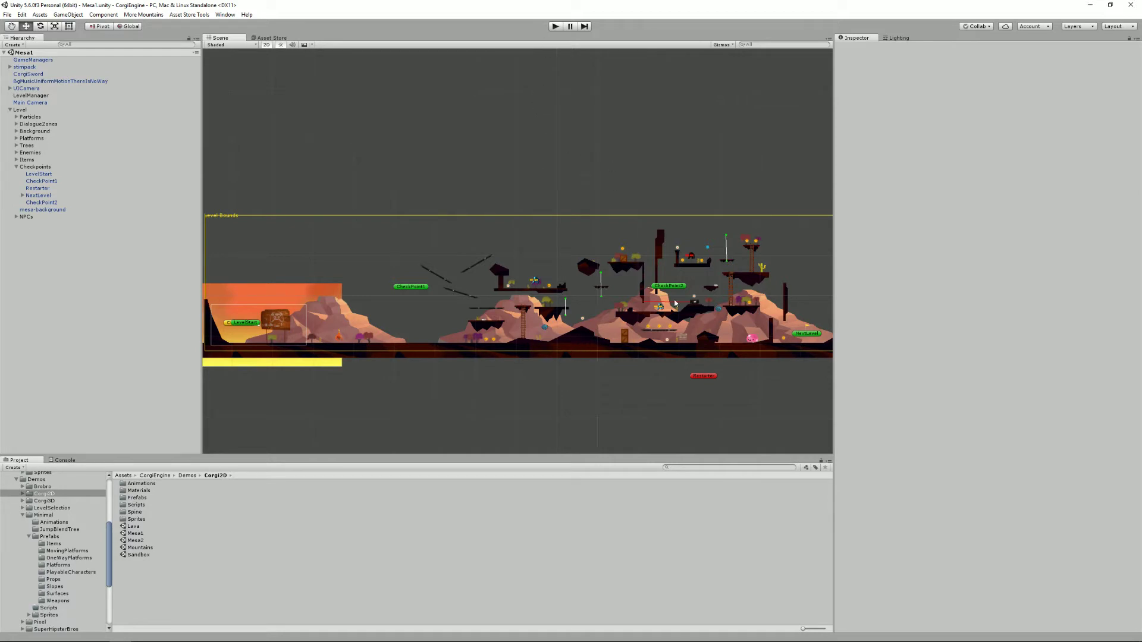
{"action": "left_click", "coordinate": [31, 95]}
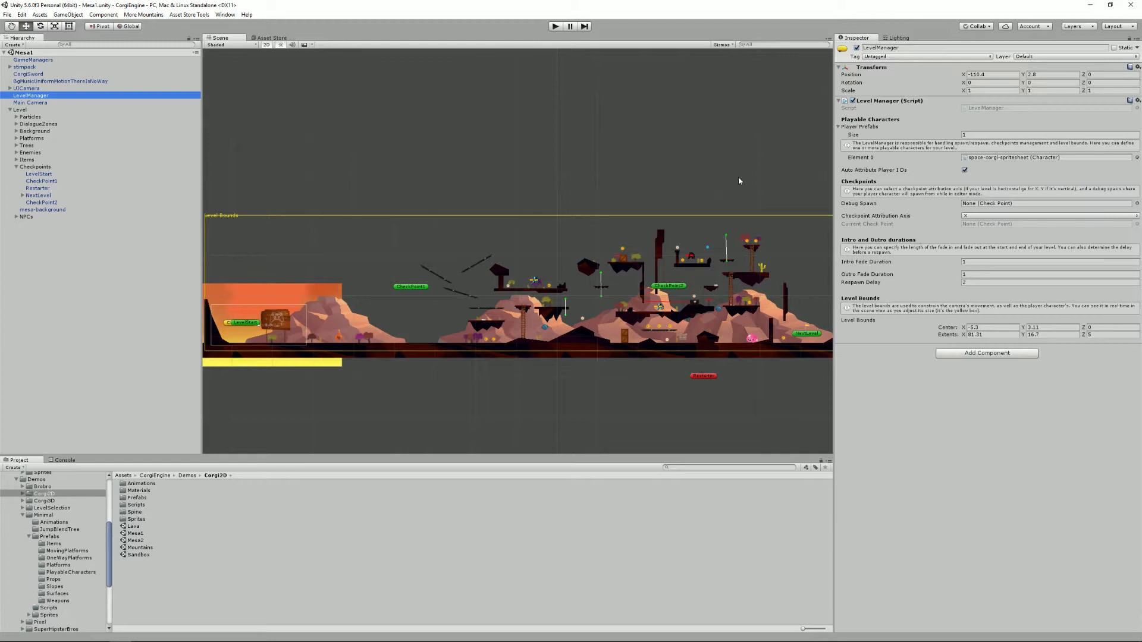
{"action": "left_click", "coordinate": [990, 216]}
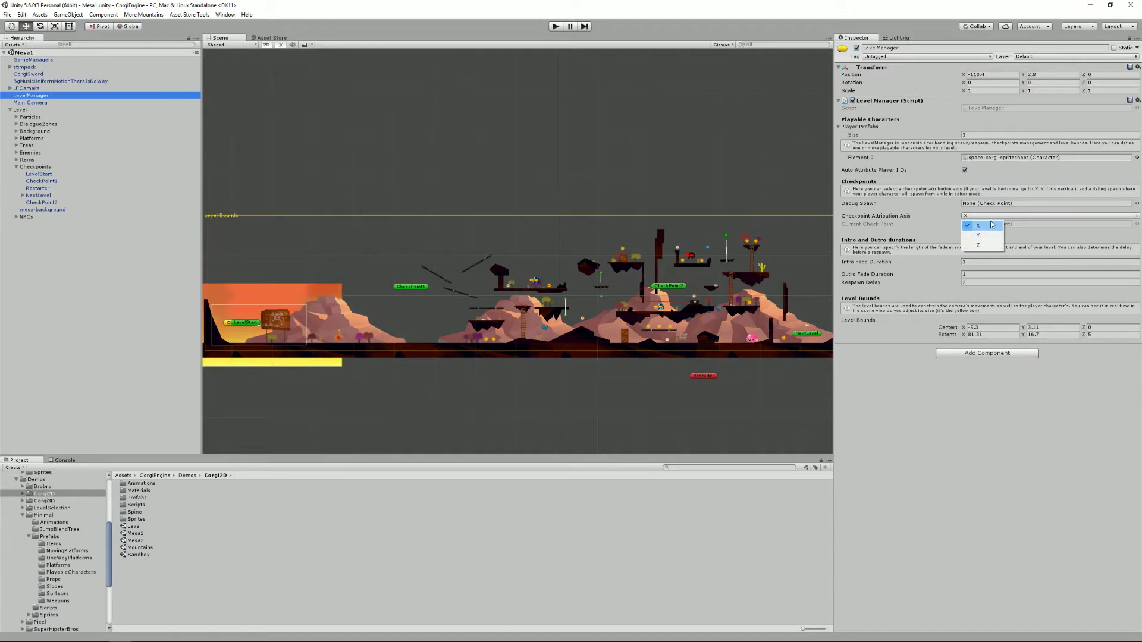
{"action": "left_click", "coordinate": [760, 198]}
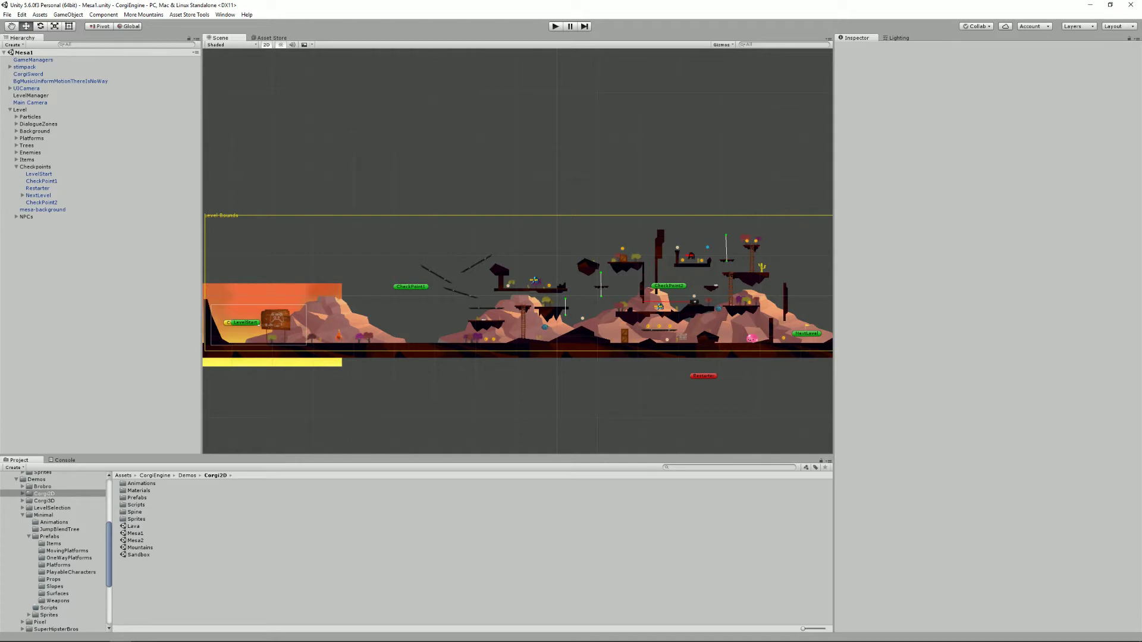
Select the BlueRobot enemy and look at its Auto Respawn settings, then zoom the Scene view
{"action": "left_click", "coordinate": [535, 281]}
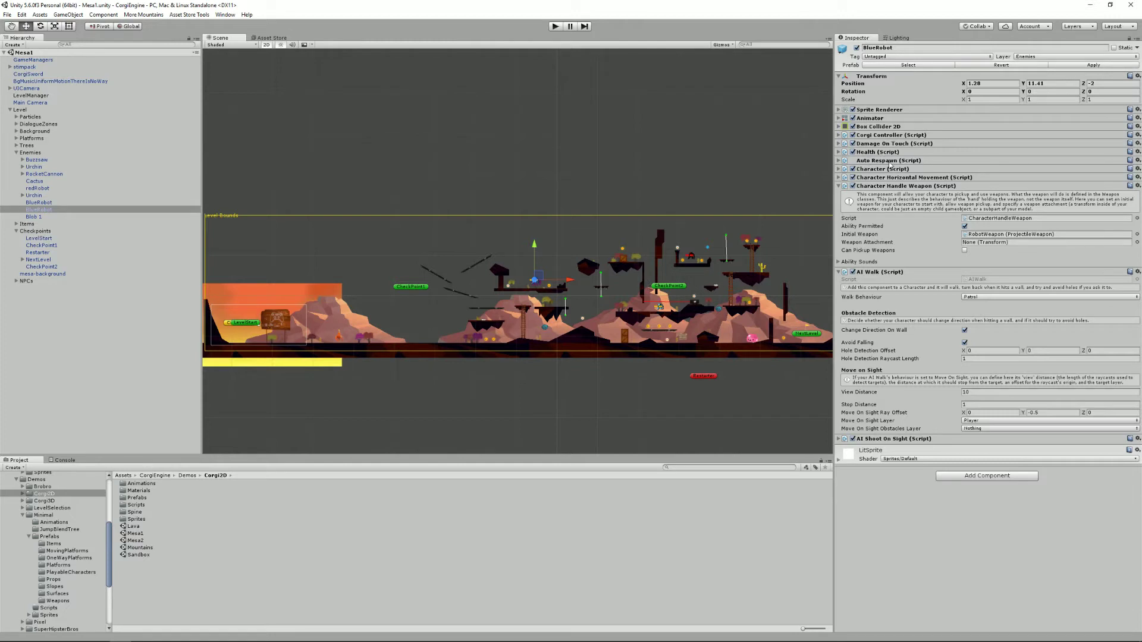
{"action": "left_click", "coordinate": [843, 160]}
{"action": "left_click", "coordinate": [845, 162]}
{"action": "scroll", "coordinate": [499, 302], "scroll_direction": "up", "scroll_amount": 3}
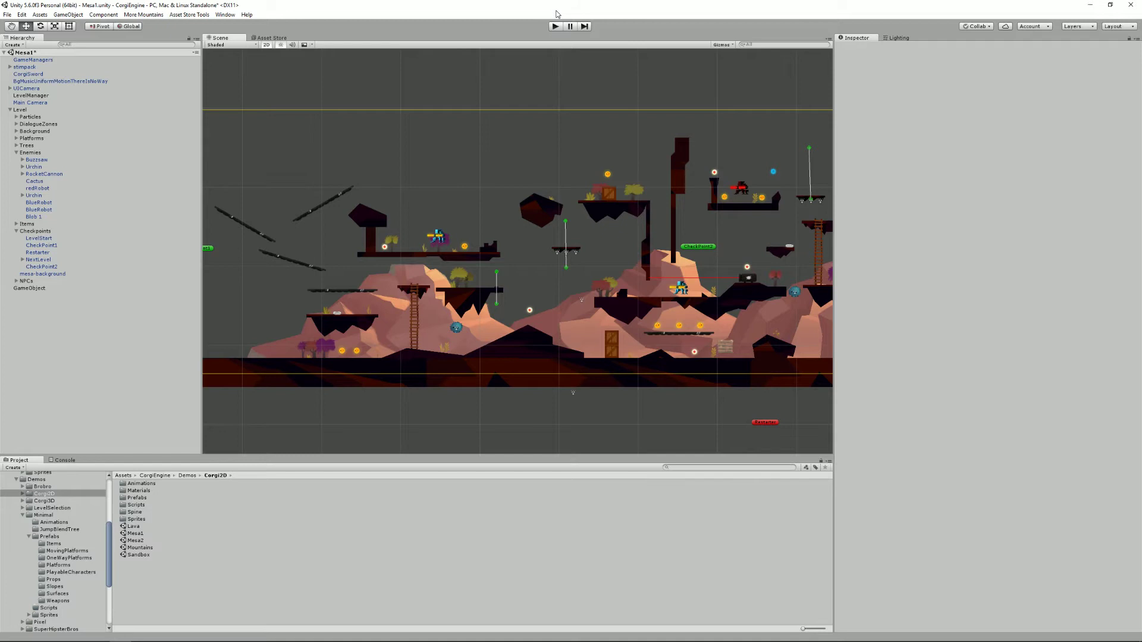
Create an empty GameObject, frame it in the Scene view, and give it a magenta label icon
{"action": "left_click", "coordinate": [67, 14]}
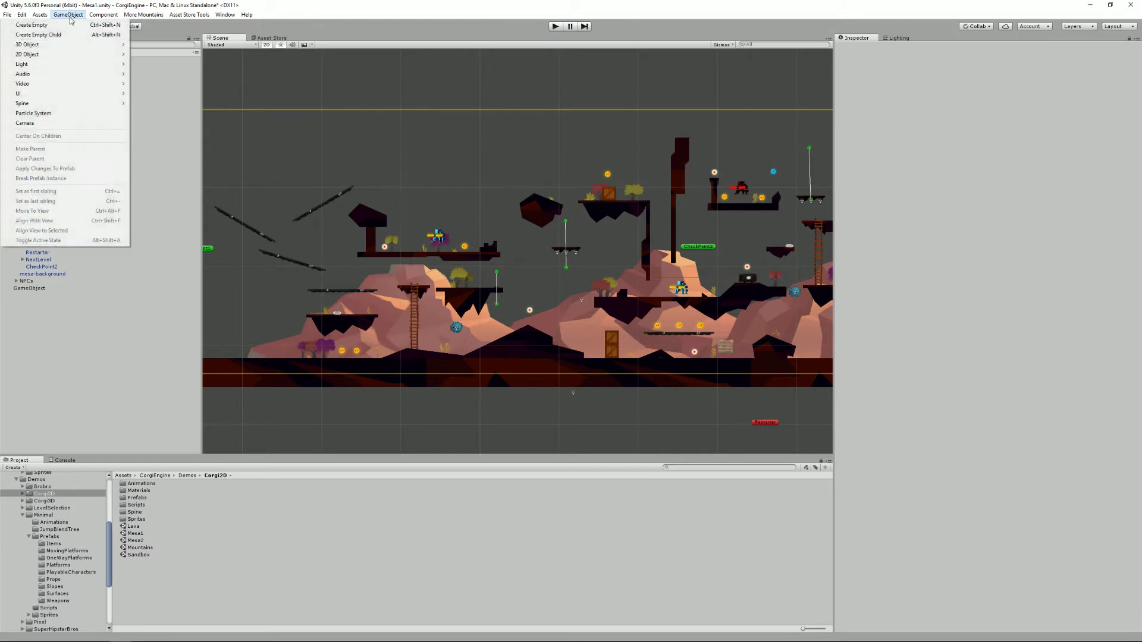
{"action": "left_click", "coordinate": [73, 34]}
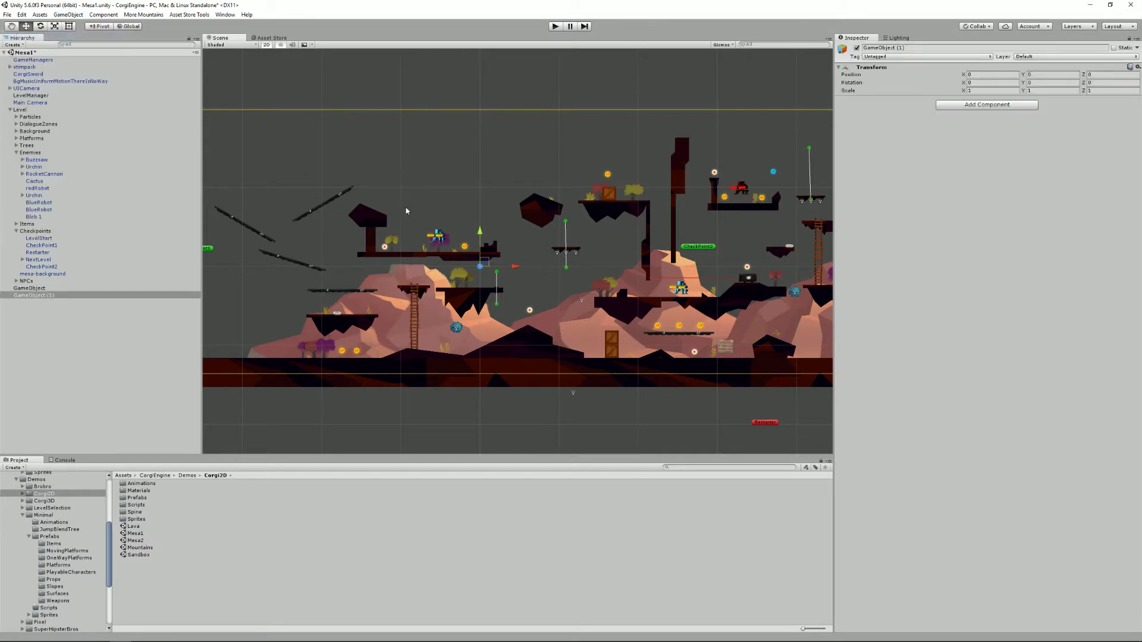
{"action": "double_click", "coordinate": [39, 295]}
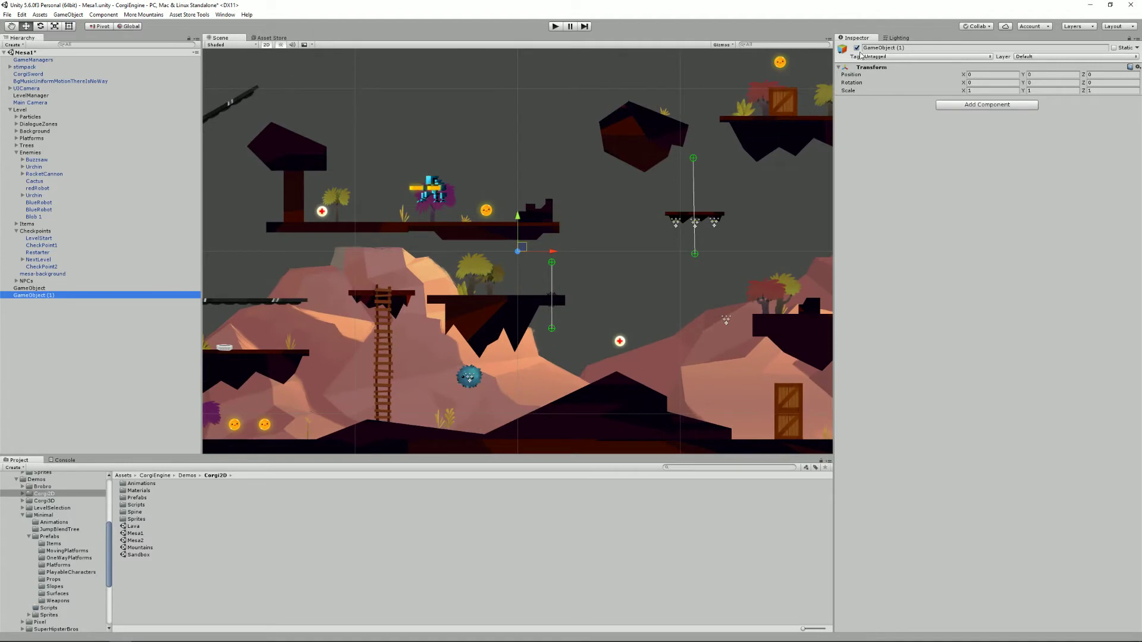
{"action": "left_click", "coordinate": [842, 49]}
{"action": "left_click", "coordinate": [890, 77]}
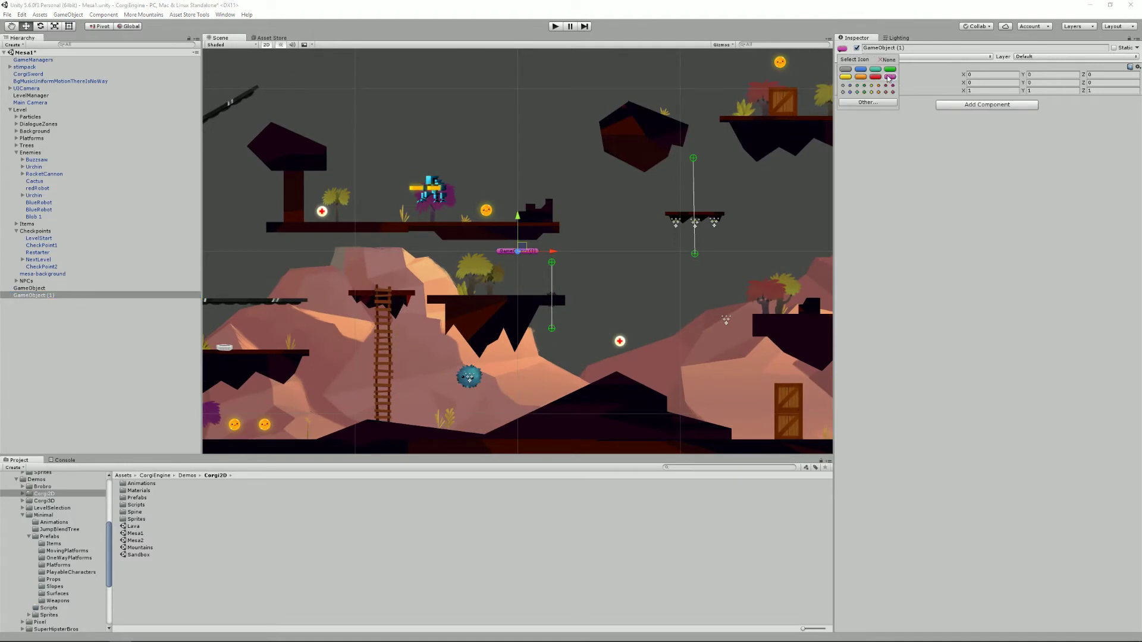
{"action": "left_click", "coordinate": [923, 137]}
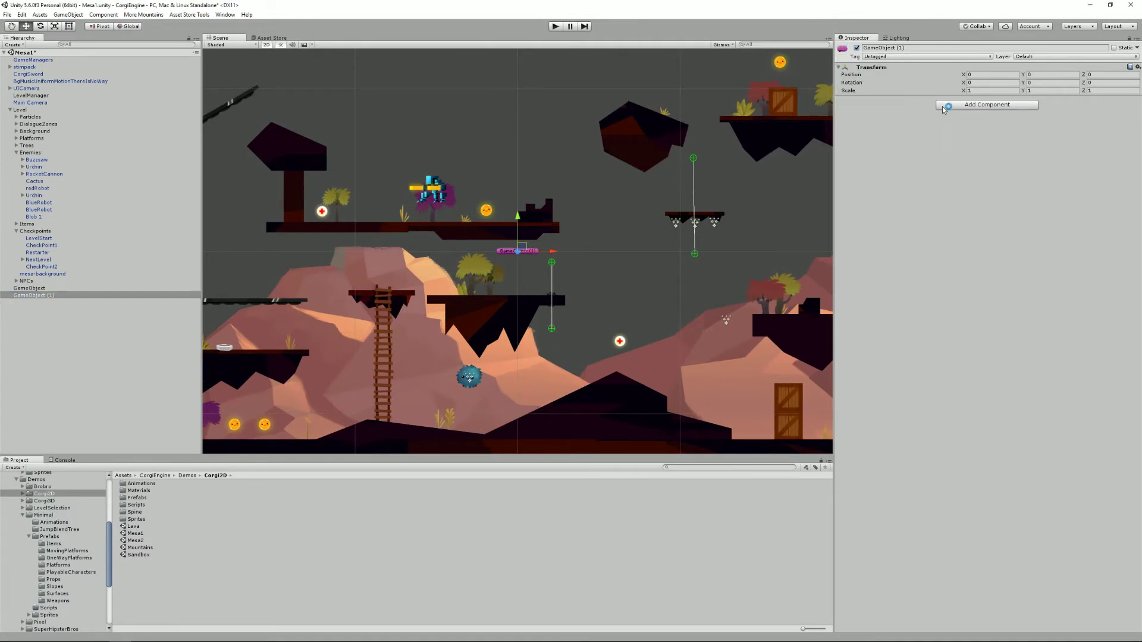
Rename the new object to MyNewCheckpoint
{"action": "left_click", "coordinate": [924, 48]}
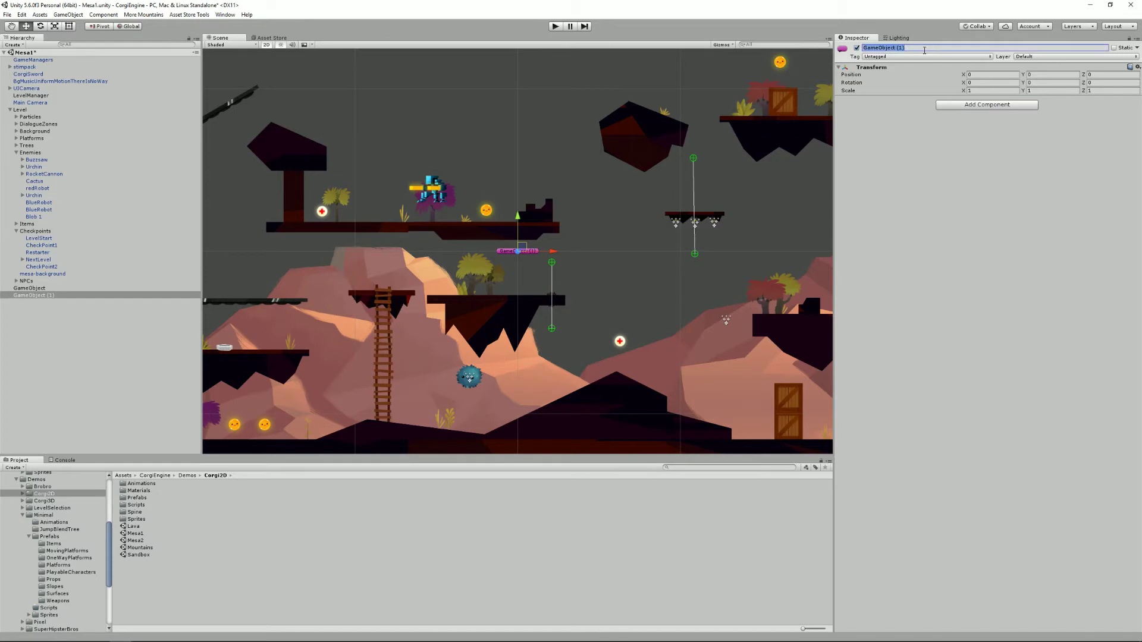
{"action": "type", "text": "MyNewCheckpoint"}
{"action": "key", "text": "Return"}
{"action": "scroll", "coordinate": [572, 280], "scroll_direction": "down", "scroll_amount": 10}
Place MyNewCheckpoint among the central platforms and shift CheckPoint2 slightly right
{"action": "middle_click_drag", "start_coordinate": [571, 275], "coordinate": [627, 290]}
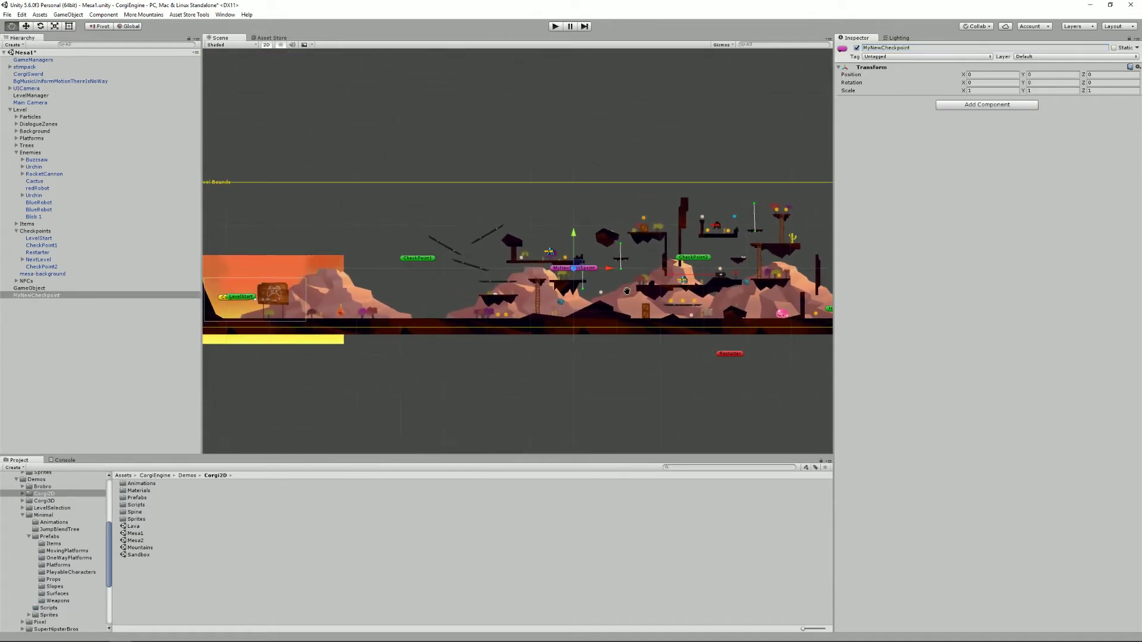
{"action": "left_click_drag", "start_coordinate": [583, 269], "coordinate": [600, 252]}
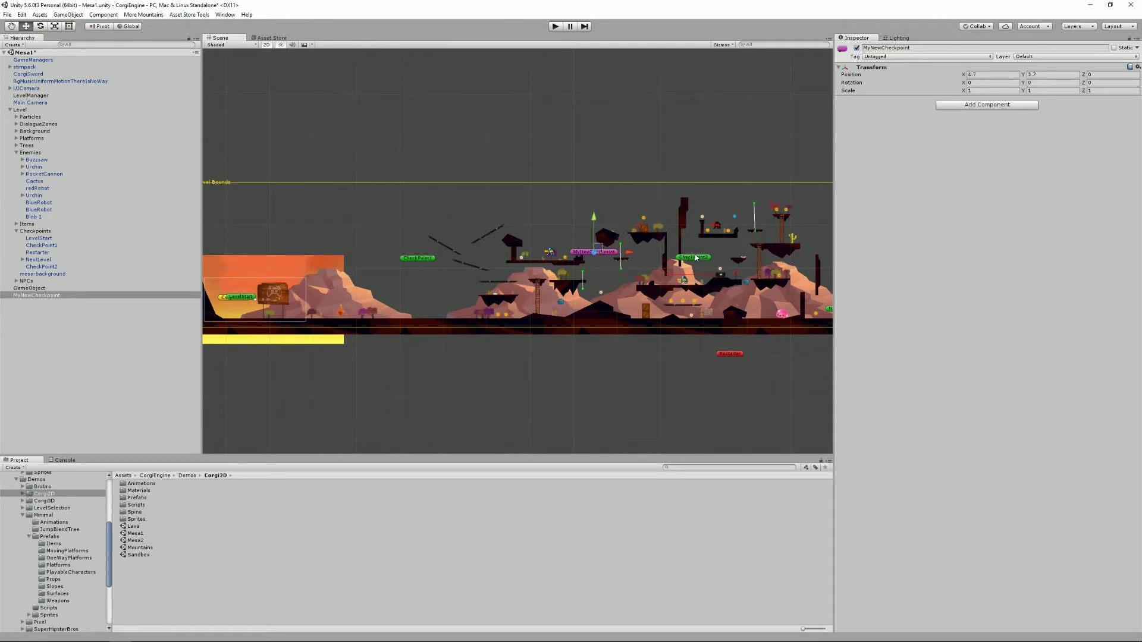
{"action": "left_click_drag", "start_coordinate": [696, 257], "coordinate": [739, 258]}
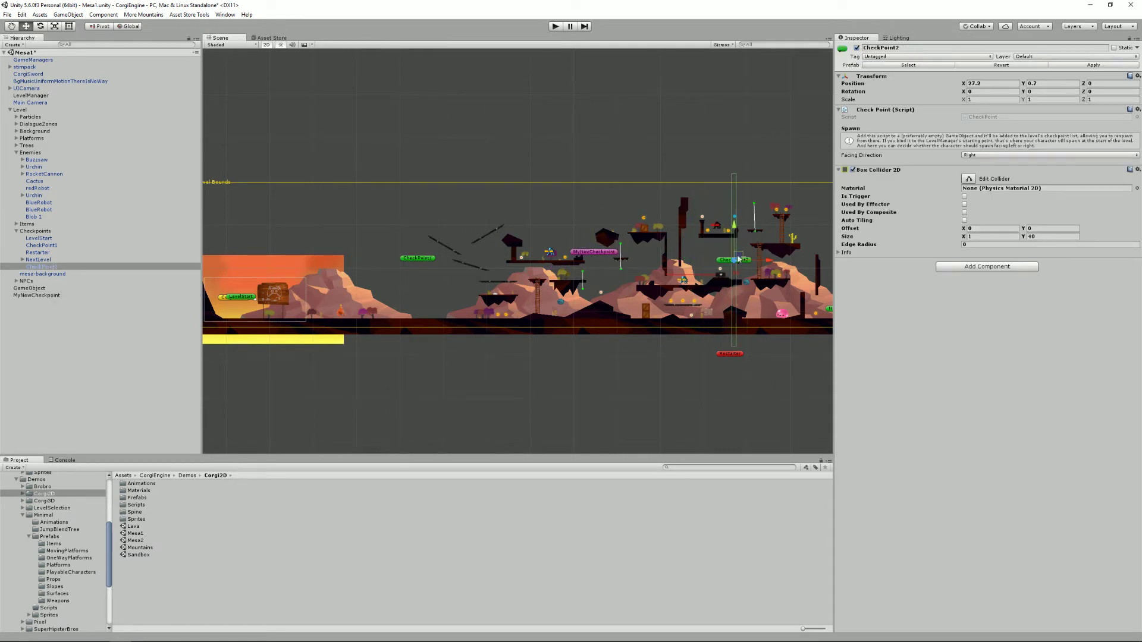
{"action": "left_click_drag", "start_coordinate": [598, 252], "coordinate": [612, 274]}
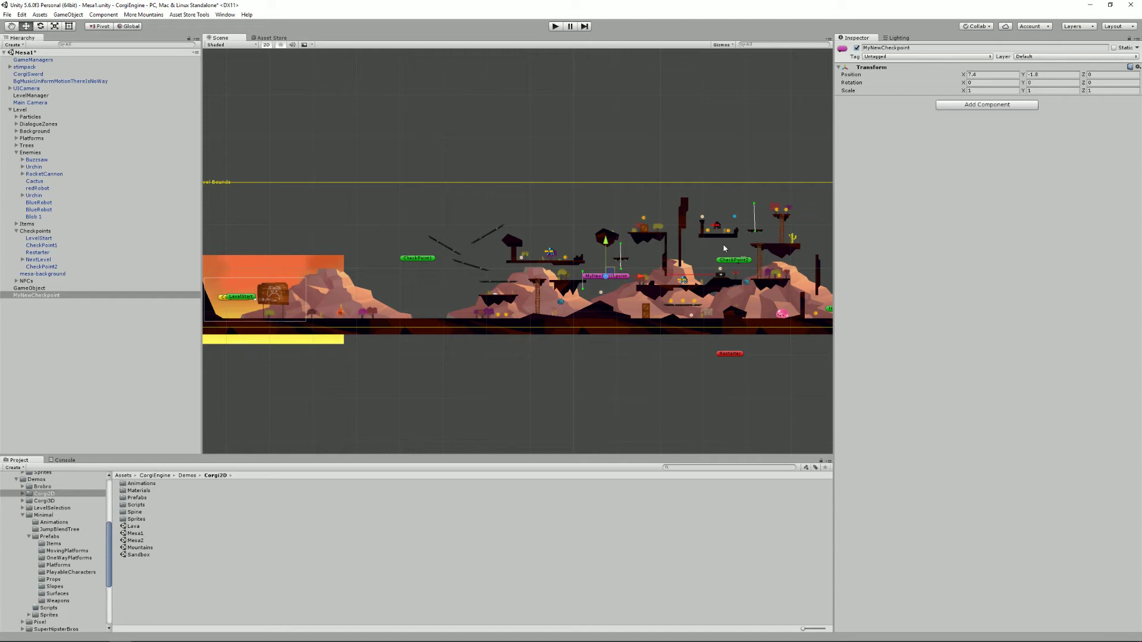
Add a Checkpoint component to MyNewCheckpoint and stretch its Box Collider 2D to 46.79 tall, like CheckPoint2's
{"action": "left_click", "coordinate": [962, 105]}
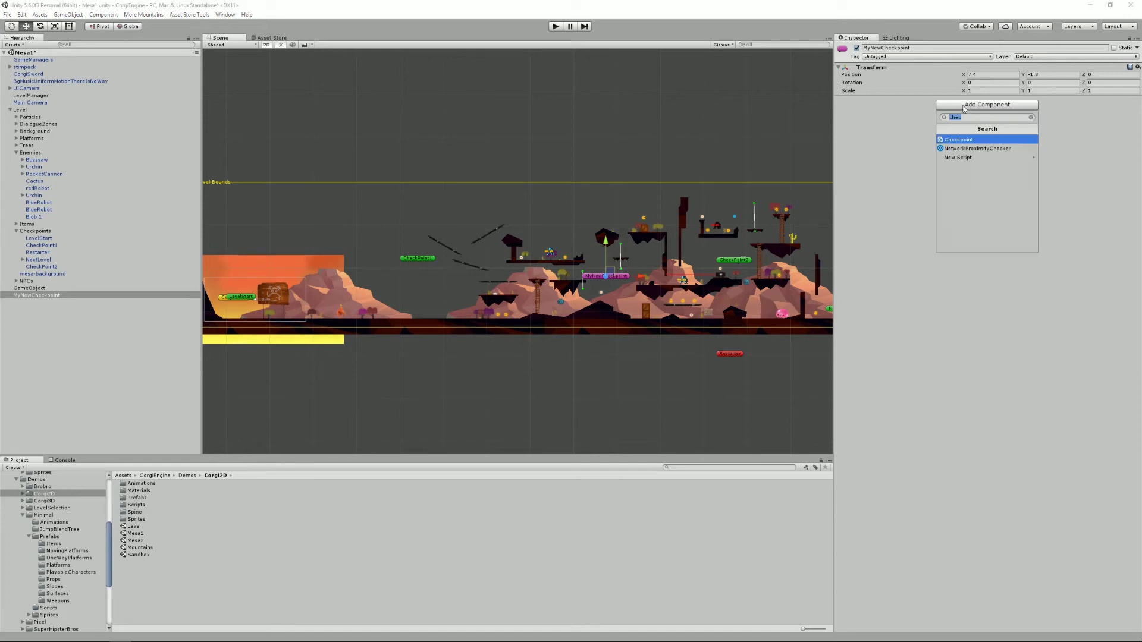
{"action": "left_click", "coordinate": [965, 140]}
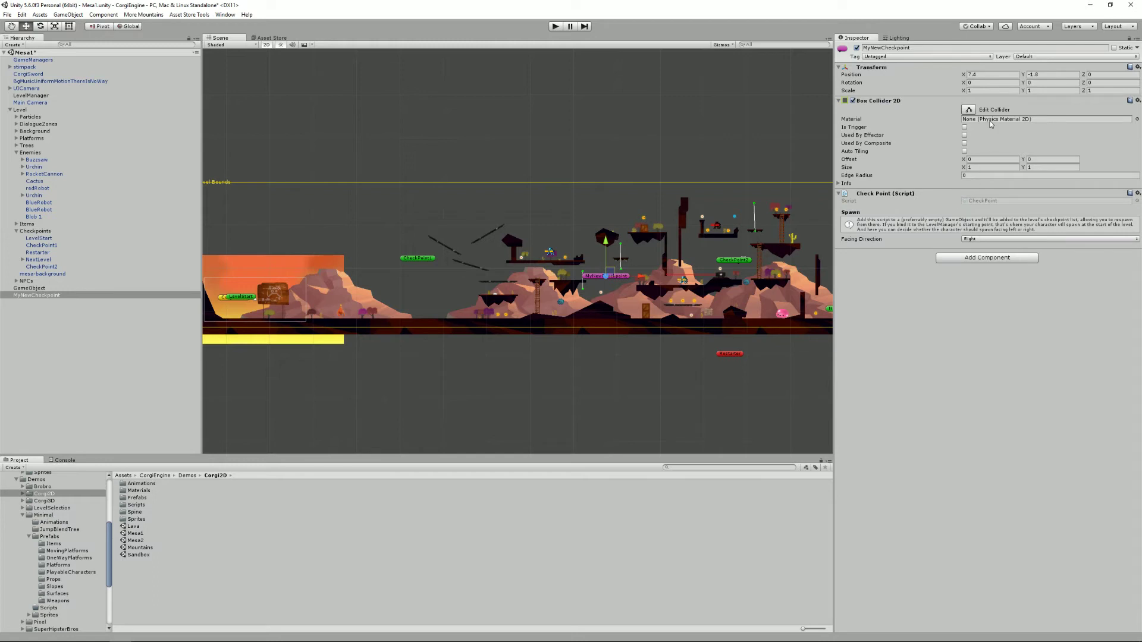
{"action": "scroll", "coordinate": [634, 292], "scroll_direction": "up", "scroll_amount": 2}
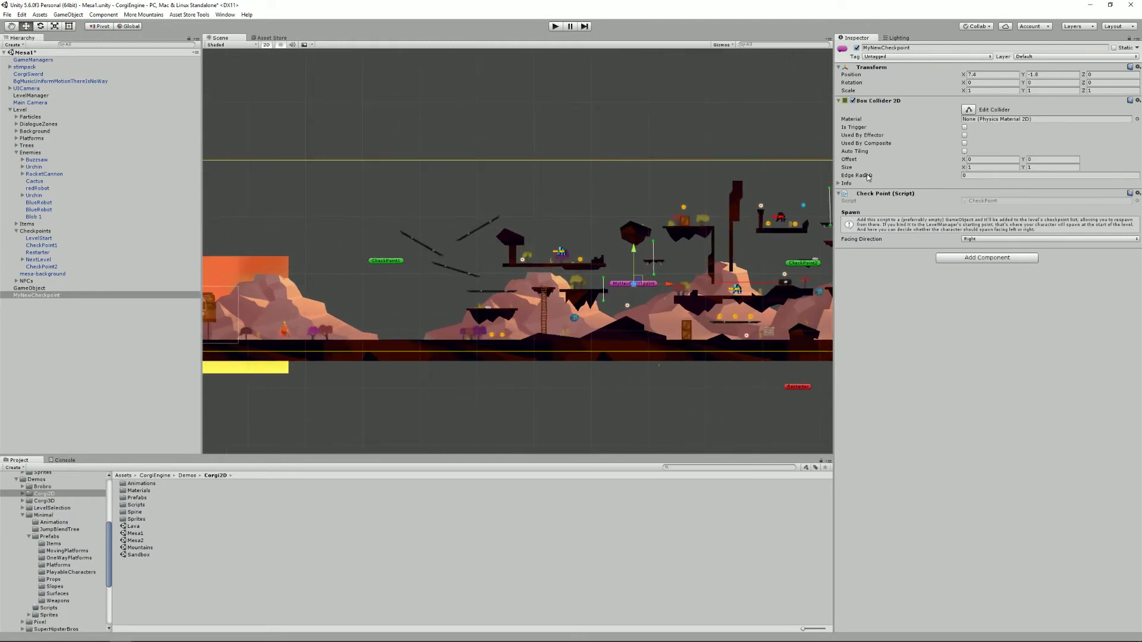
{"action": "middle_click_drag", "start_coordinate": [769, 206], "coordinate": [707, 209]}
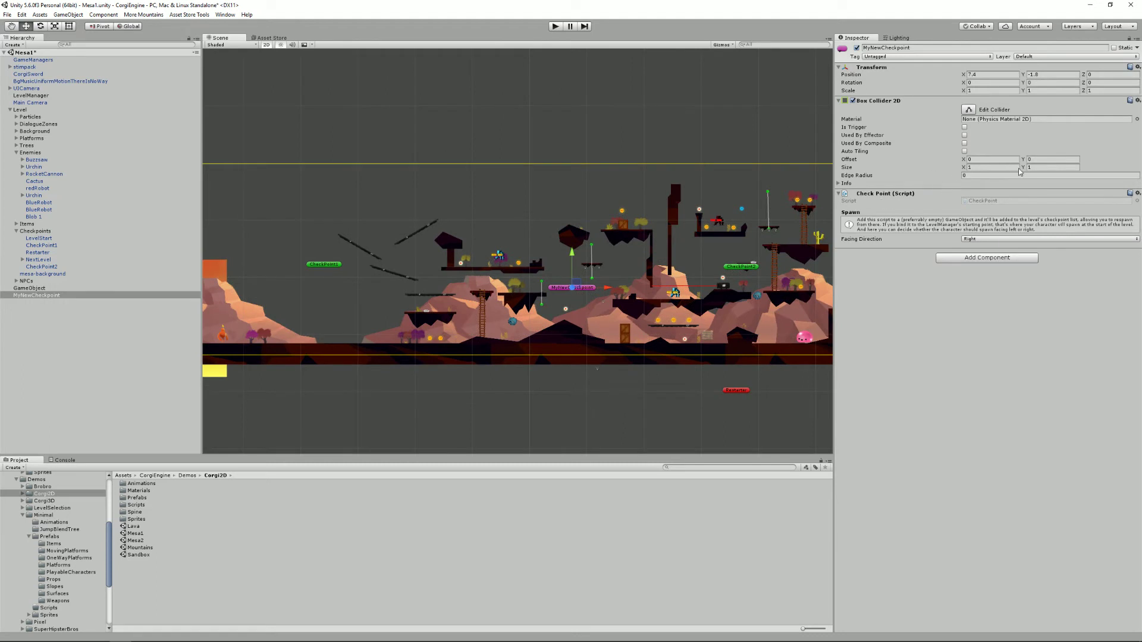
{"action": "left_click", "coordinate": [739, 268]}
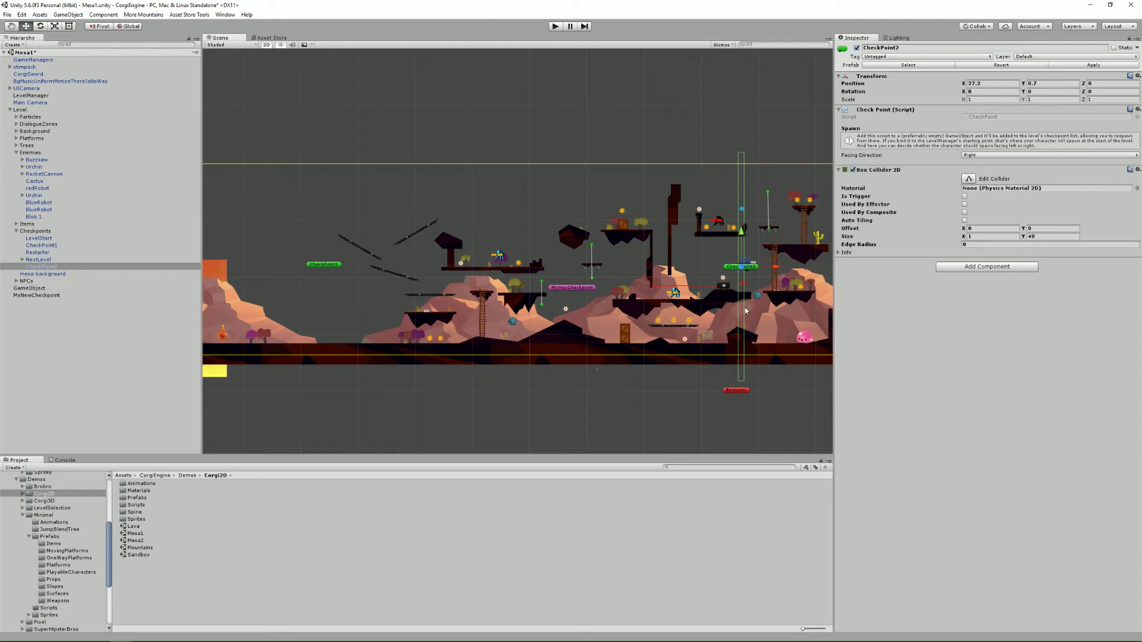
{"action": "left_click", "coordinate": [569, 289]}
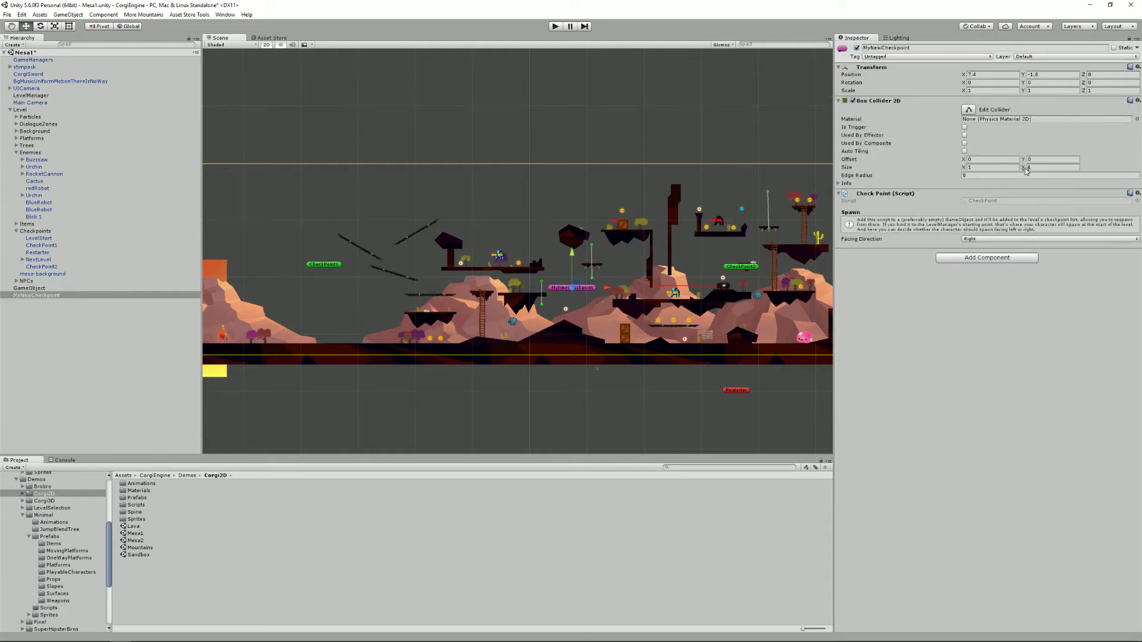
{"action": "left_click_drag", "start_coordinate": [18, 153], "coordinate": [570, 94]}
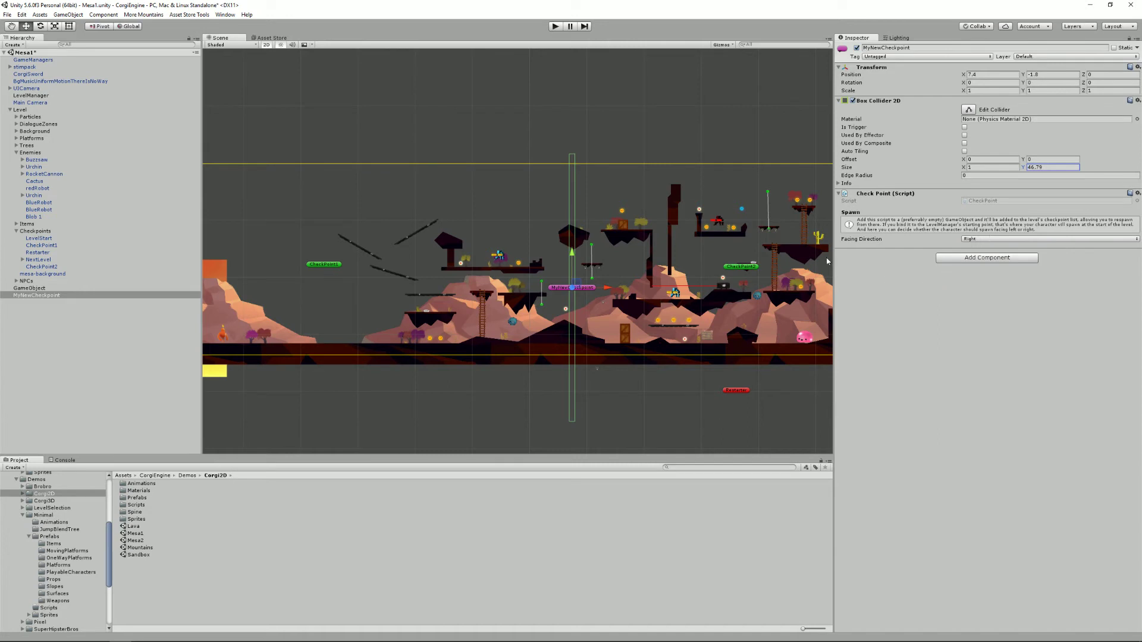
Start play mode, move the Game window to the lower right, and run the corgi onto a floating platform
{"action": "left_click", "coordinate": [556, 26]}
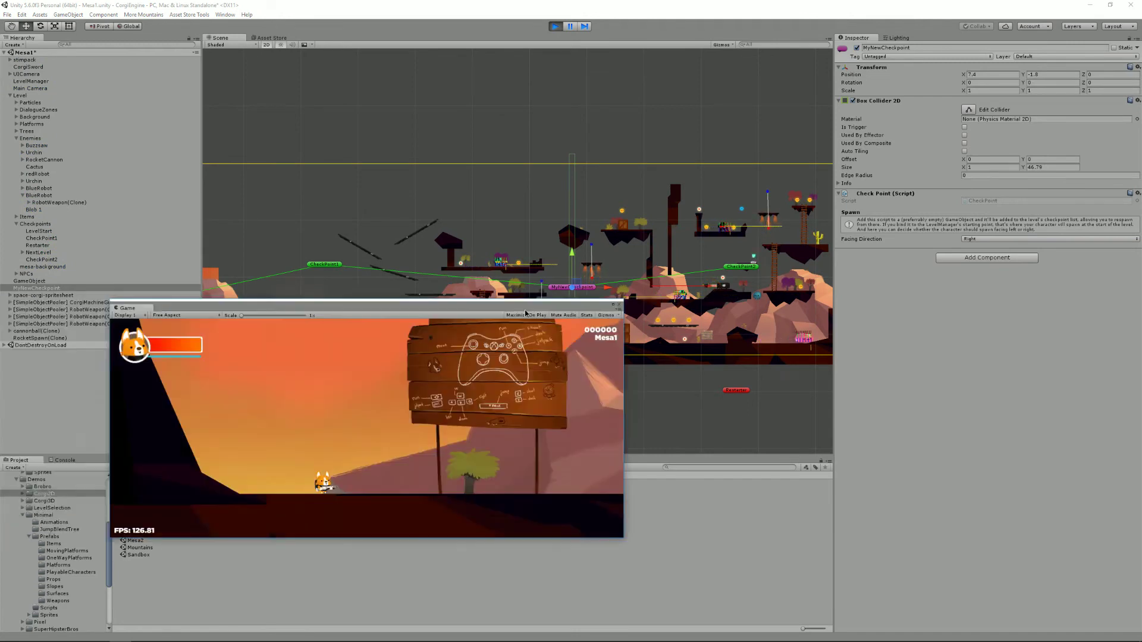
{"action": "left_click_drag", "start_coordinate": [492, 322], "coordinate": [705, 380]}
{"action": "key", "text": "Right"}
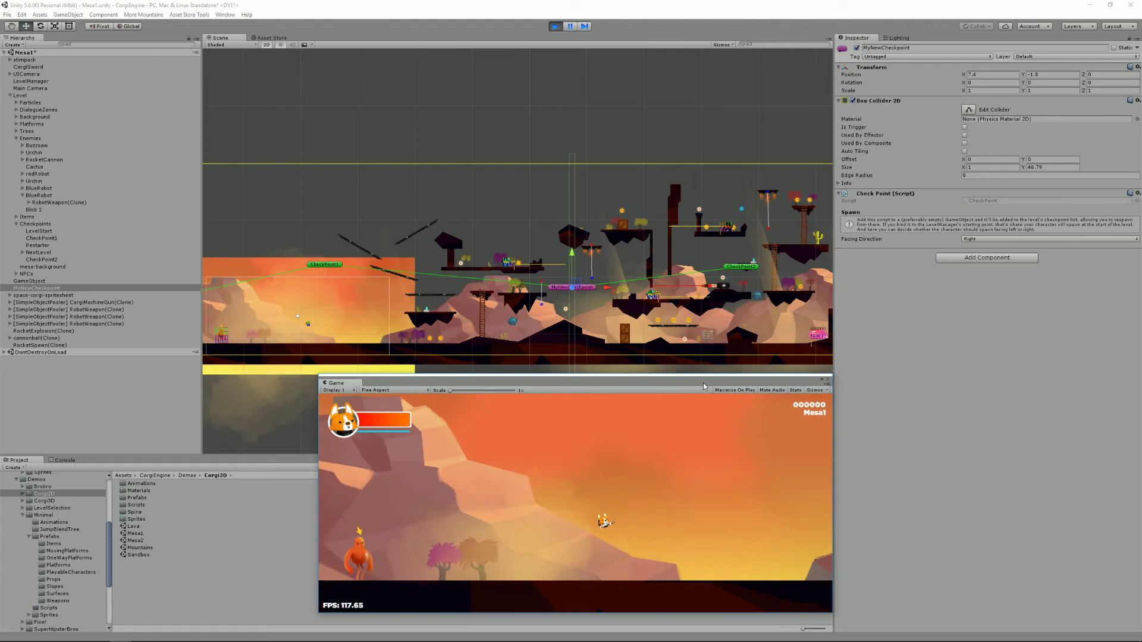
{"action": "key", "text": "space"}
{"action": "key", "text": "Right"}
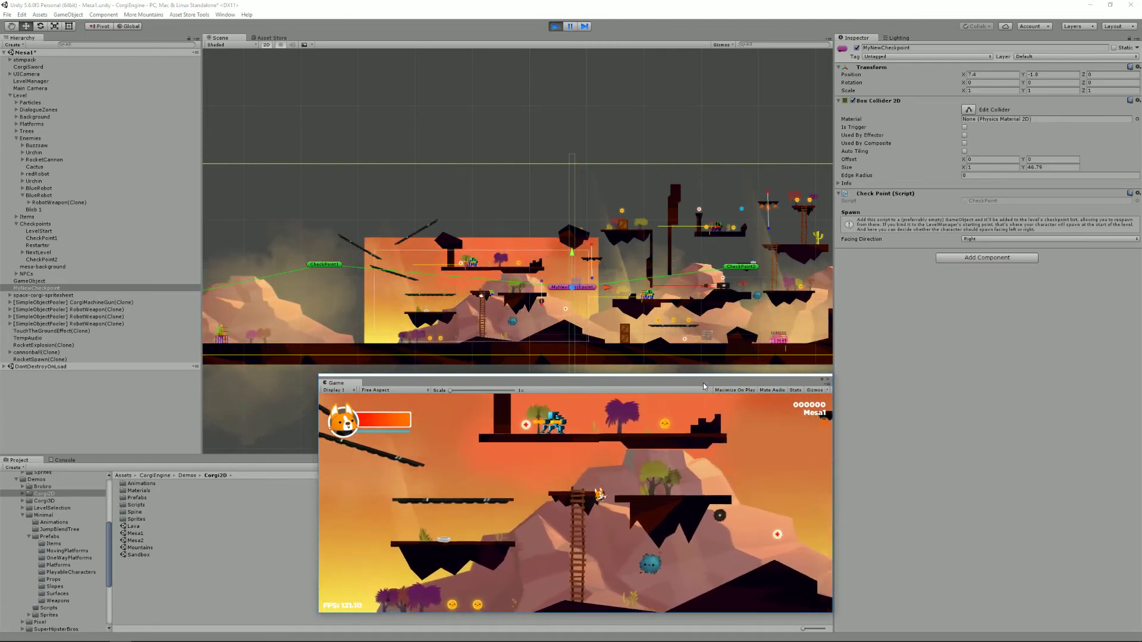
Run the corgi past the sign and robot enemy to the MyNewCheckpoint spot
{"action": "key", "text": "Right"}
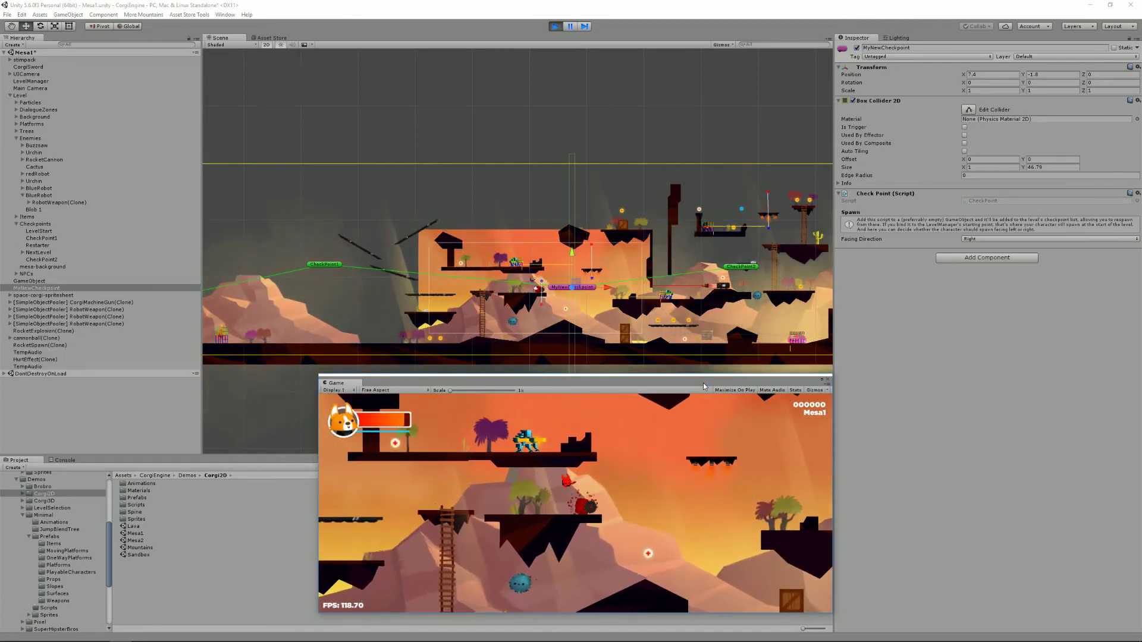
{"action": "key", "text": "Right"}
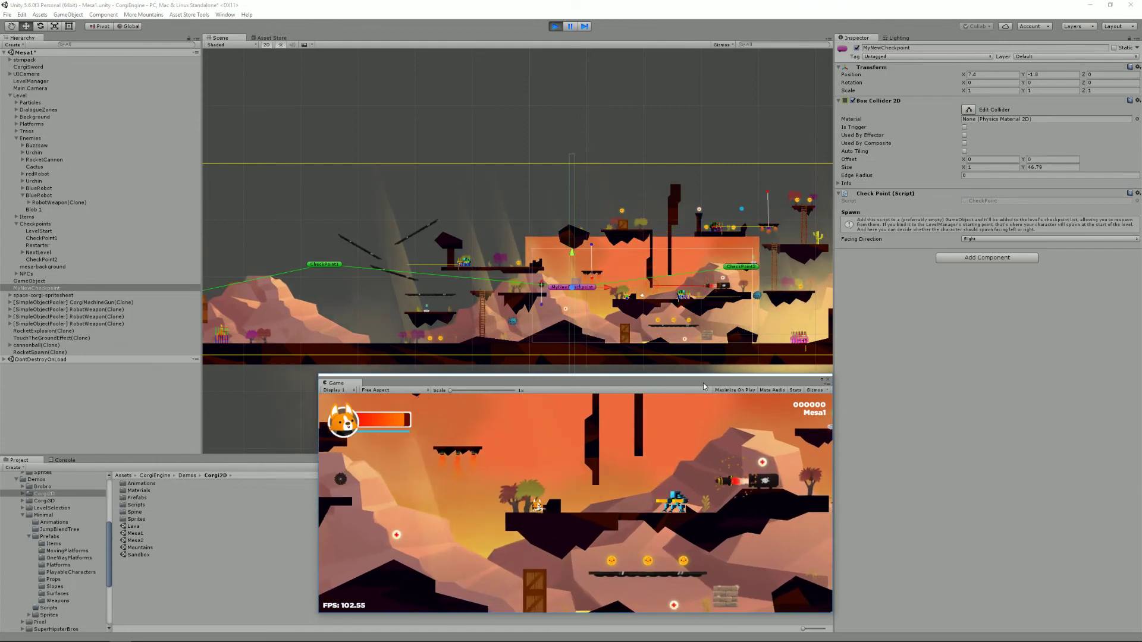
{"action": "key", "text": "Right"}
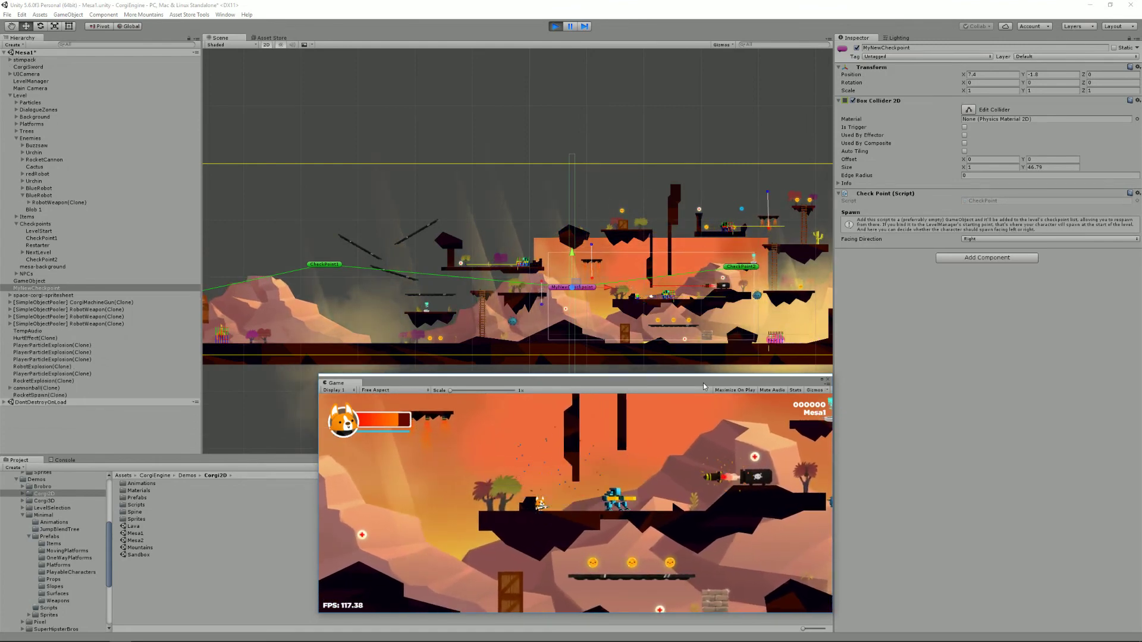
{"action": "key", "text": "Right"}
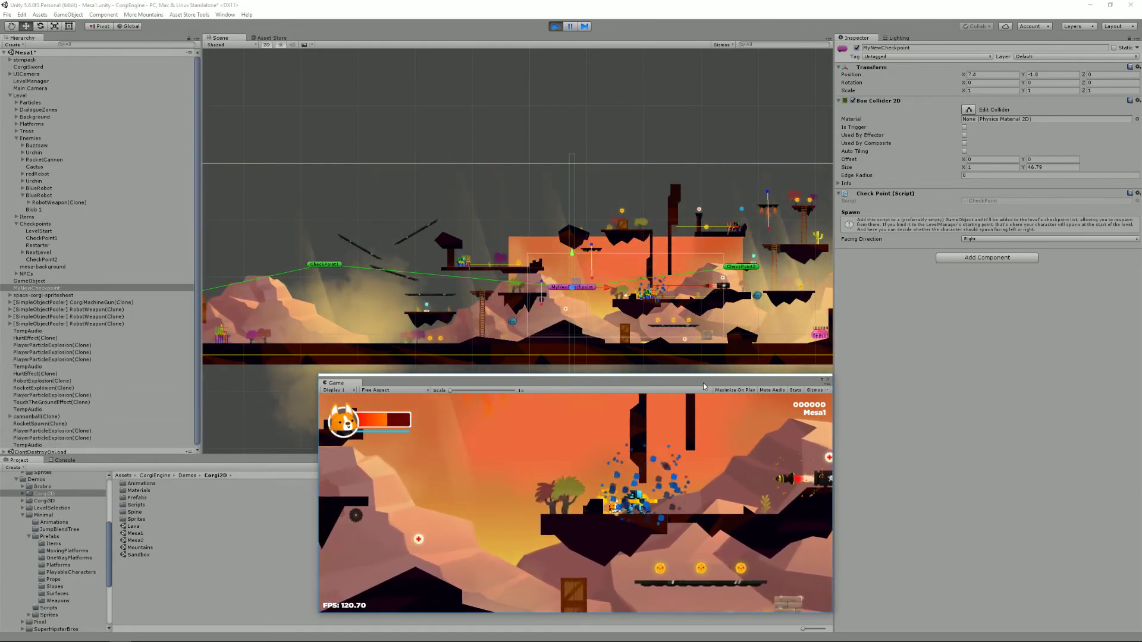
{"action": "key", "text": "Left"}
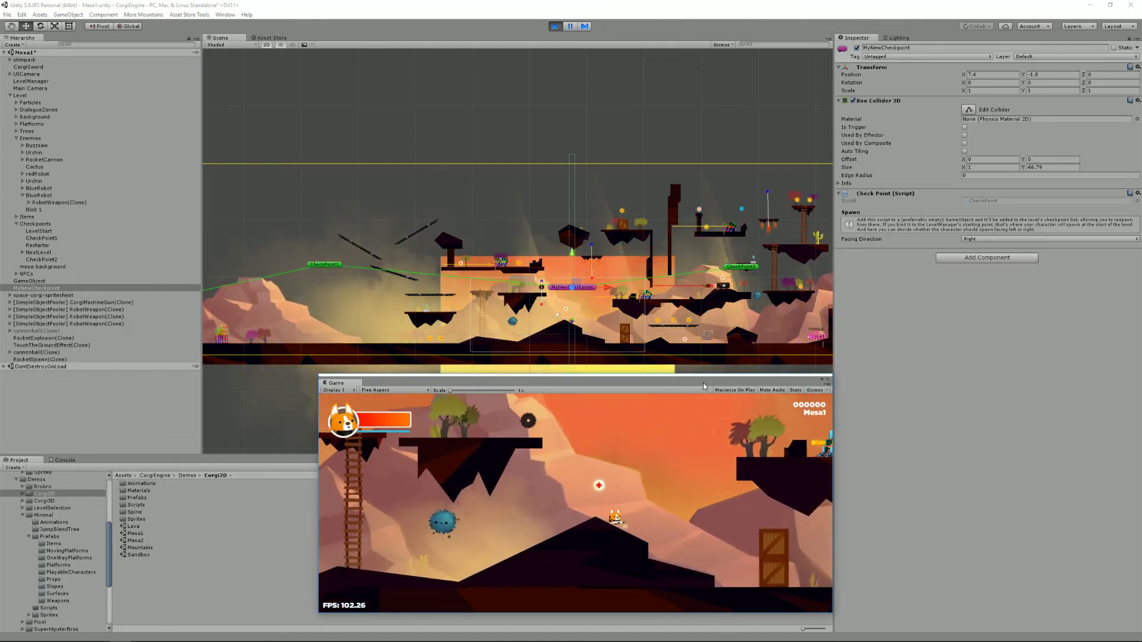
{"action": "scroll", "coordinate": [683, 326], "scroll_direction": "up", "scroll_amount": 5}
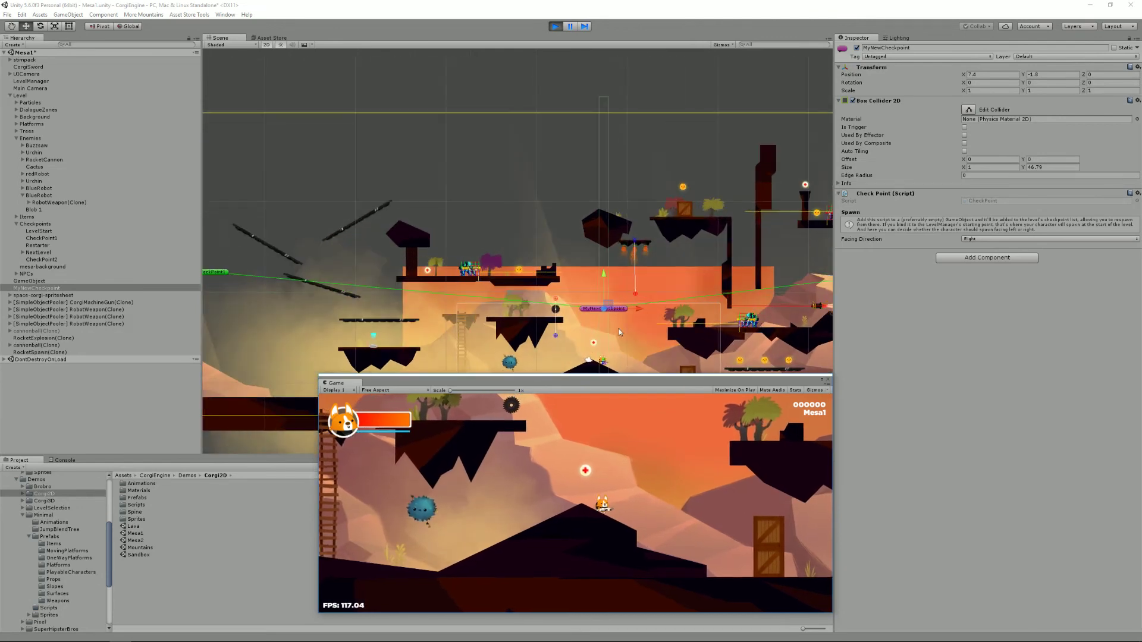